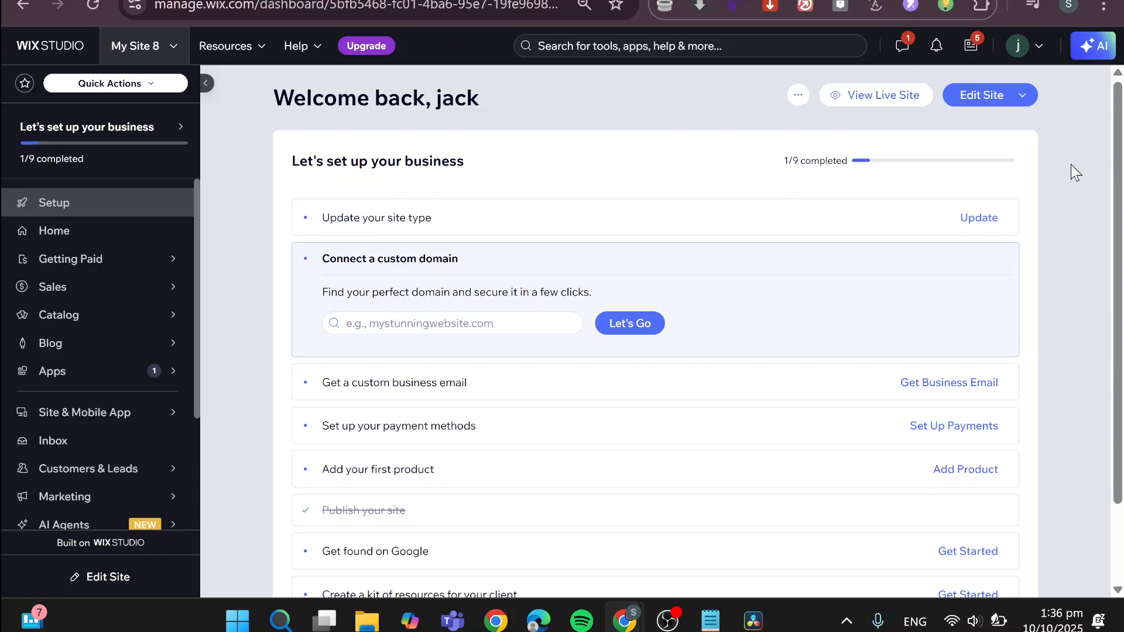
left_click(45, 60)
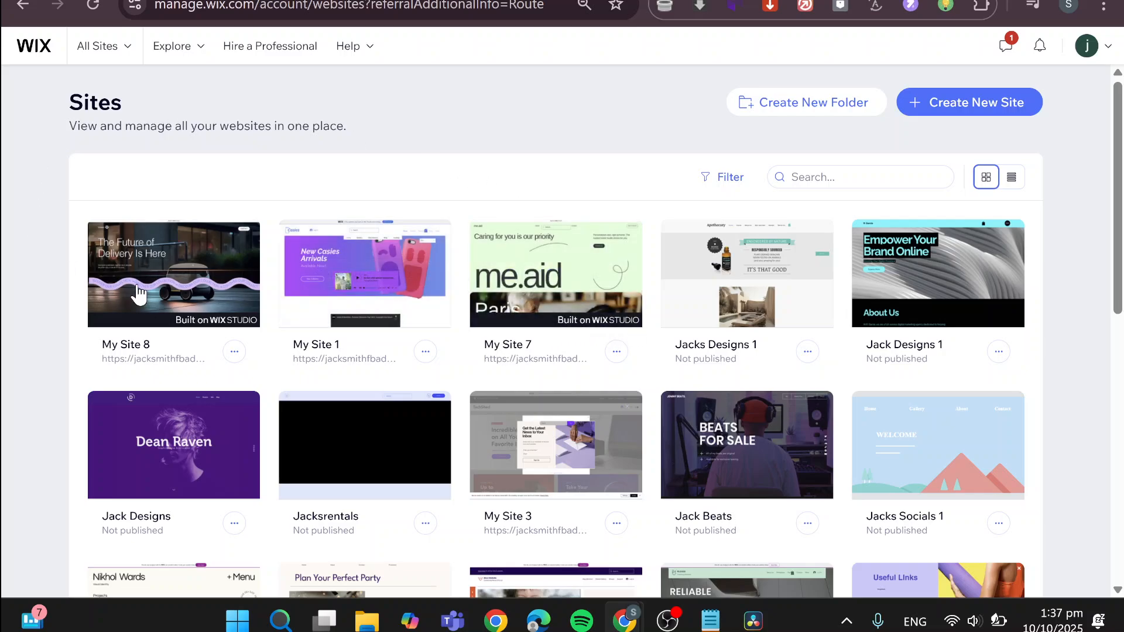
left_click(954, 116)
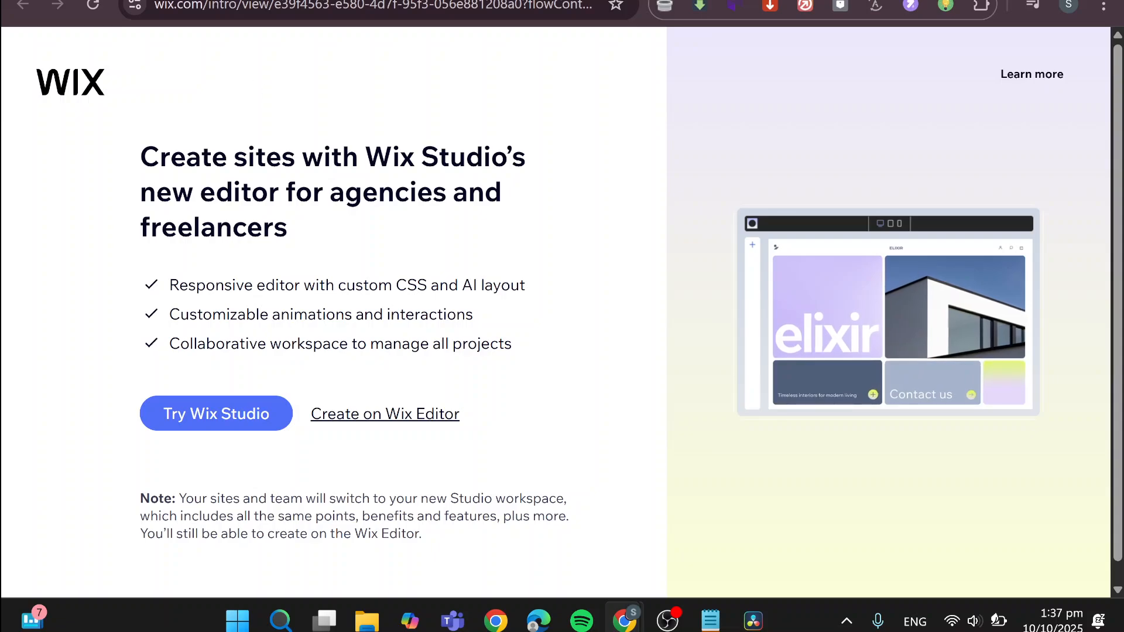
left_click(87, 0)
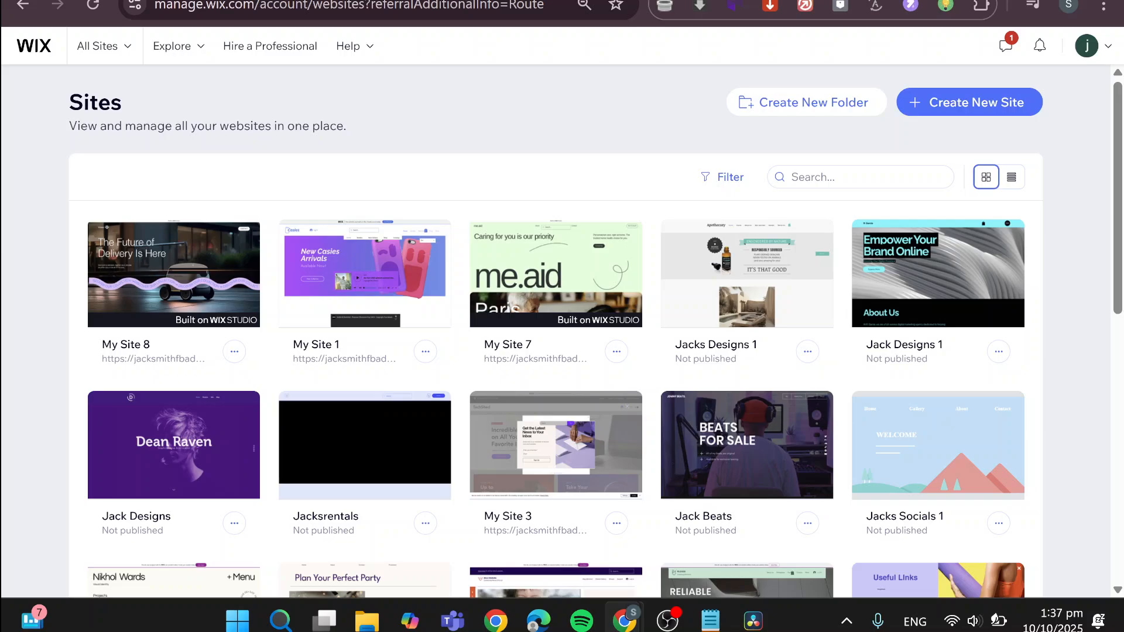
left_click(188, 273)
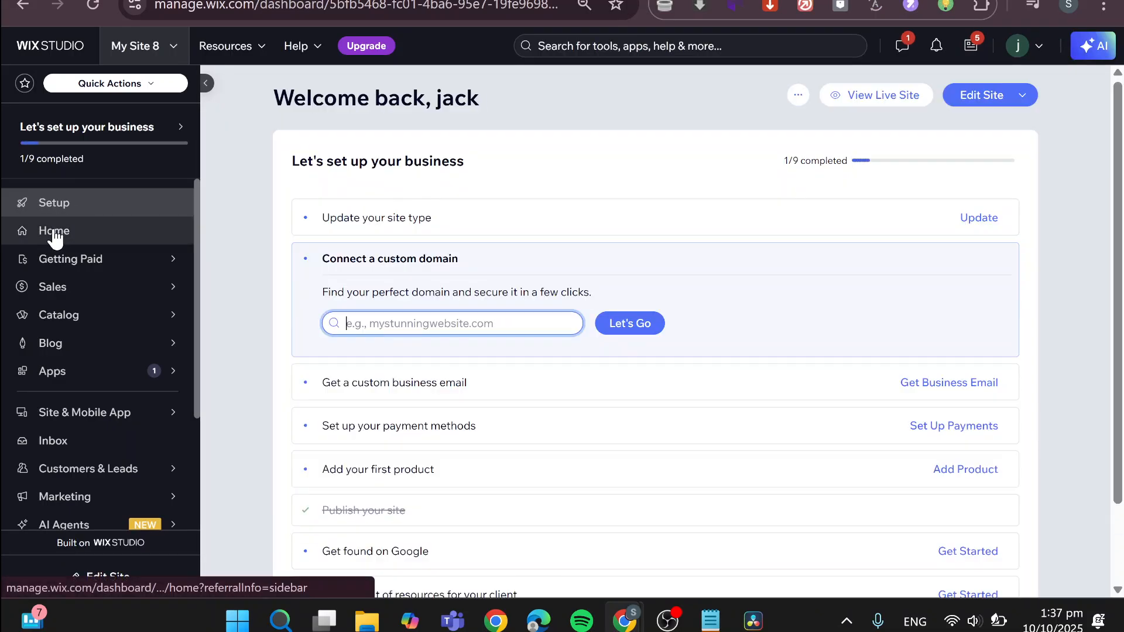
Open My Site 8 for editing and reduce the browser zoom until the full page width fits.
left_click(982, 97)
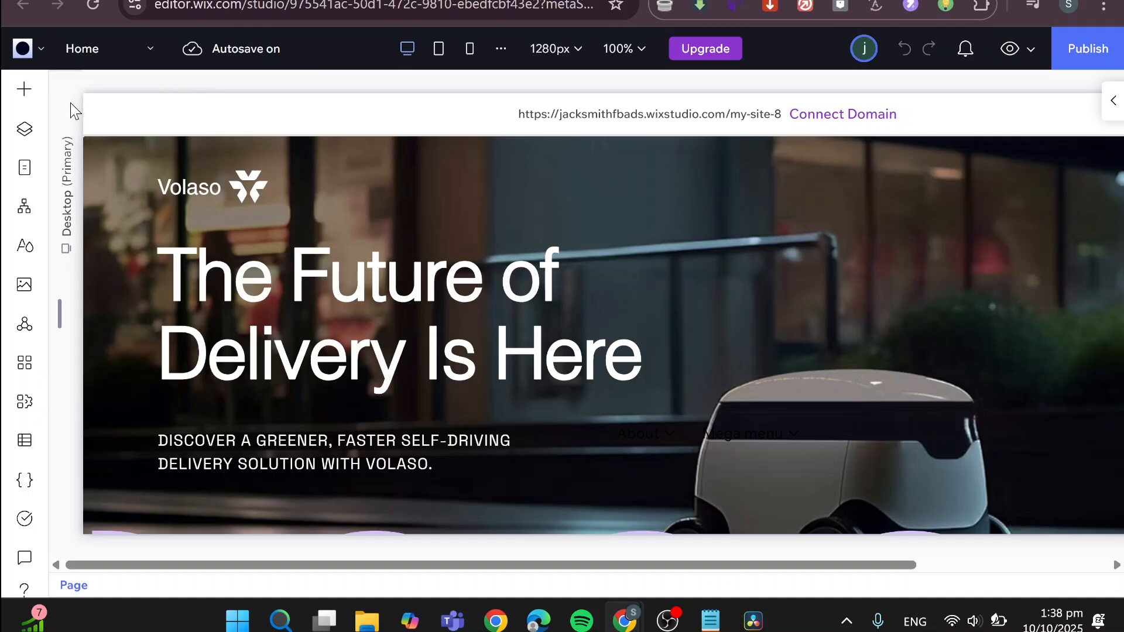
key("ctrl+minus")
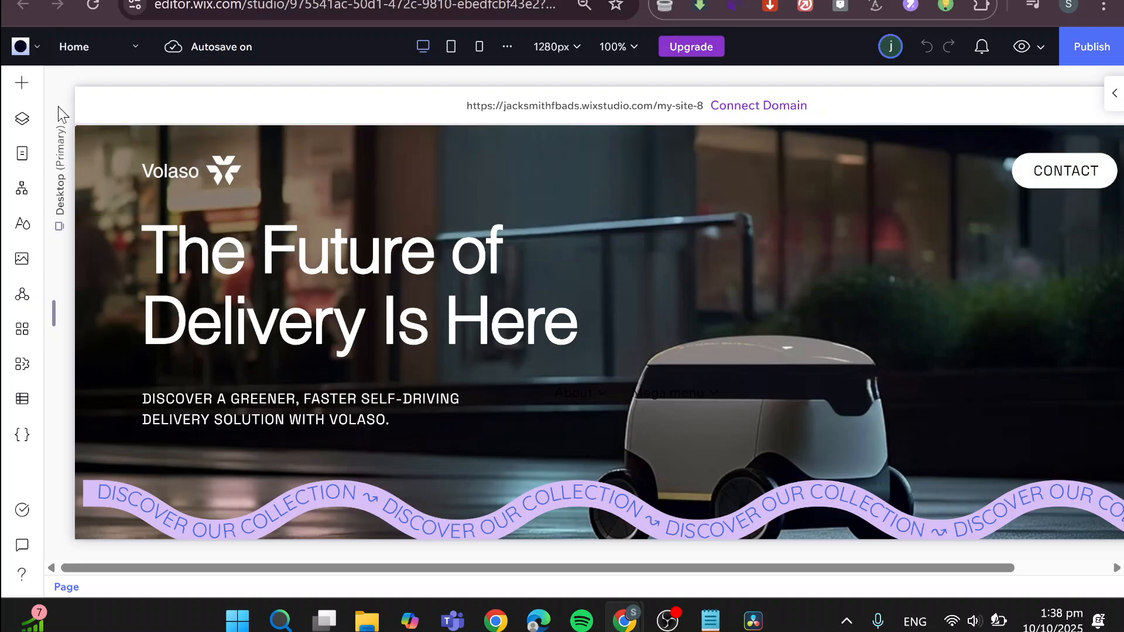
key("ctrl+minus")
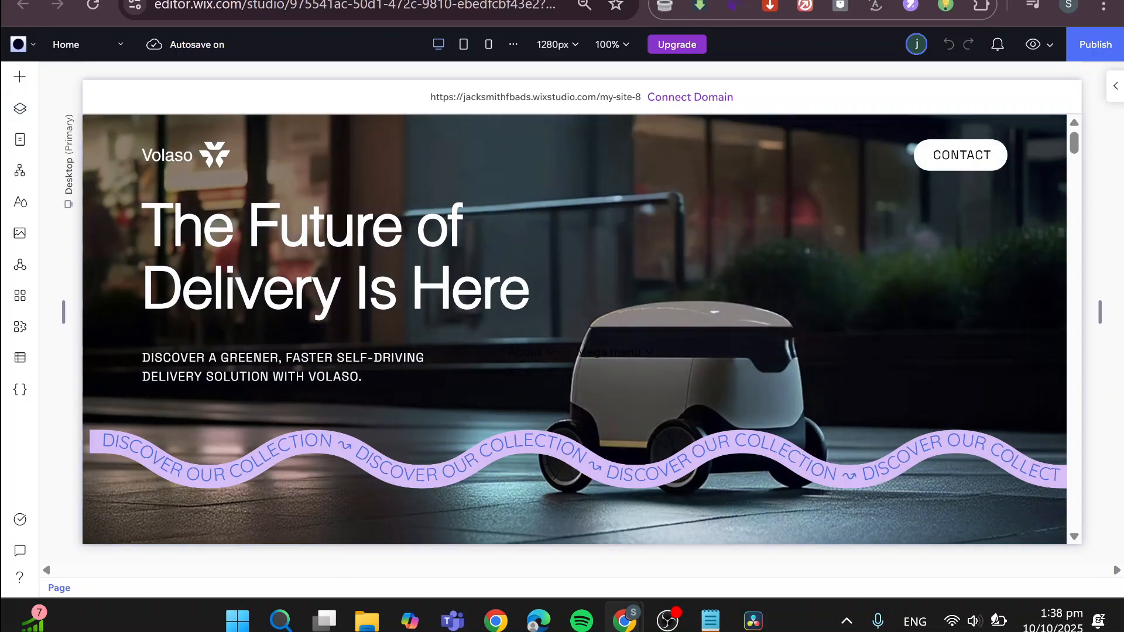
left_click(1119, 99)
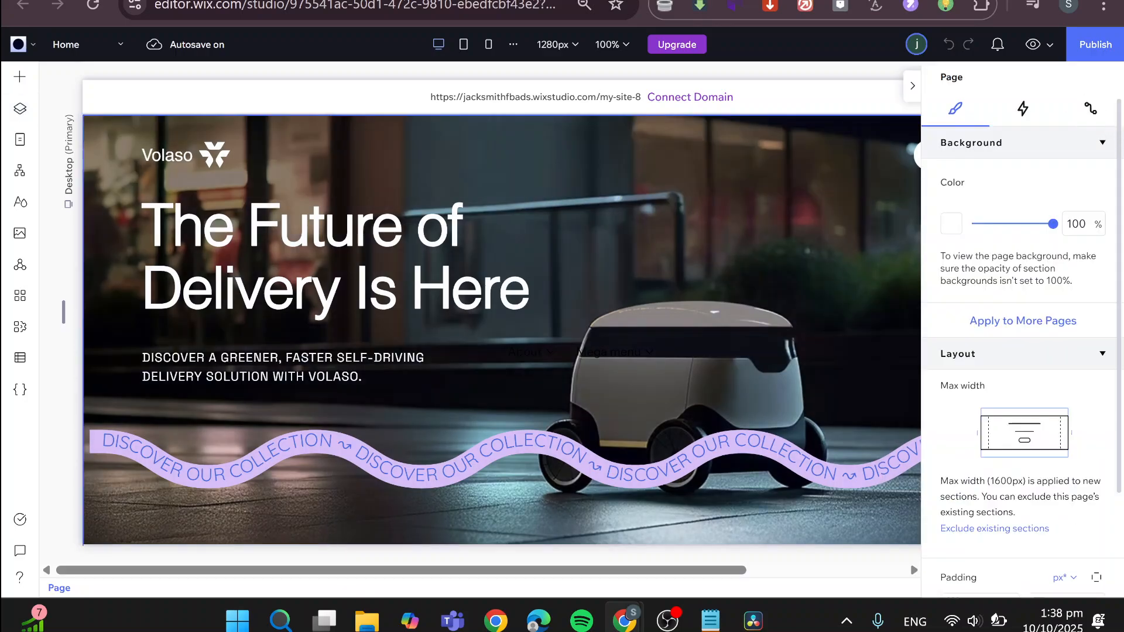
left_click(913, 86)
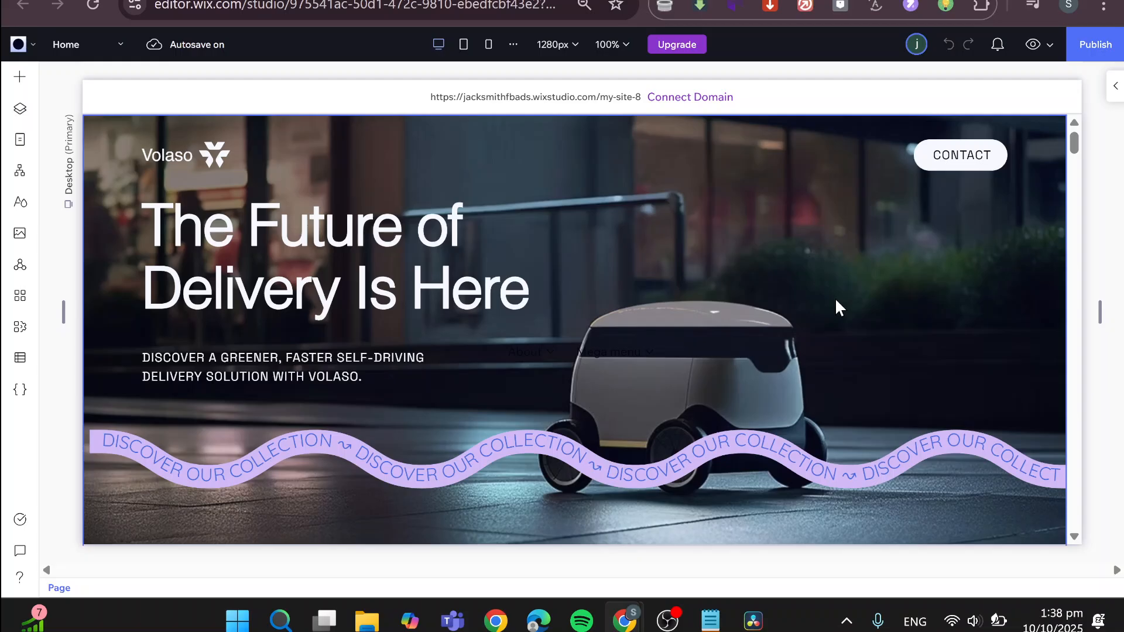
Add a new blank section between the "Hi Curious Visitor" section and the black Vision section.
scroll(835, 299, "down", 5)
scroll(630, 338, "down", 5)
scroll(620, 334, "down", 10)
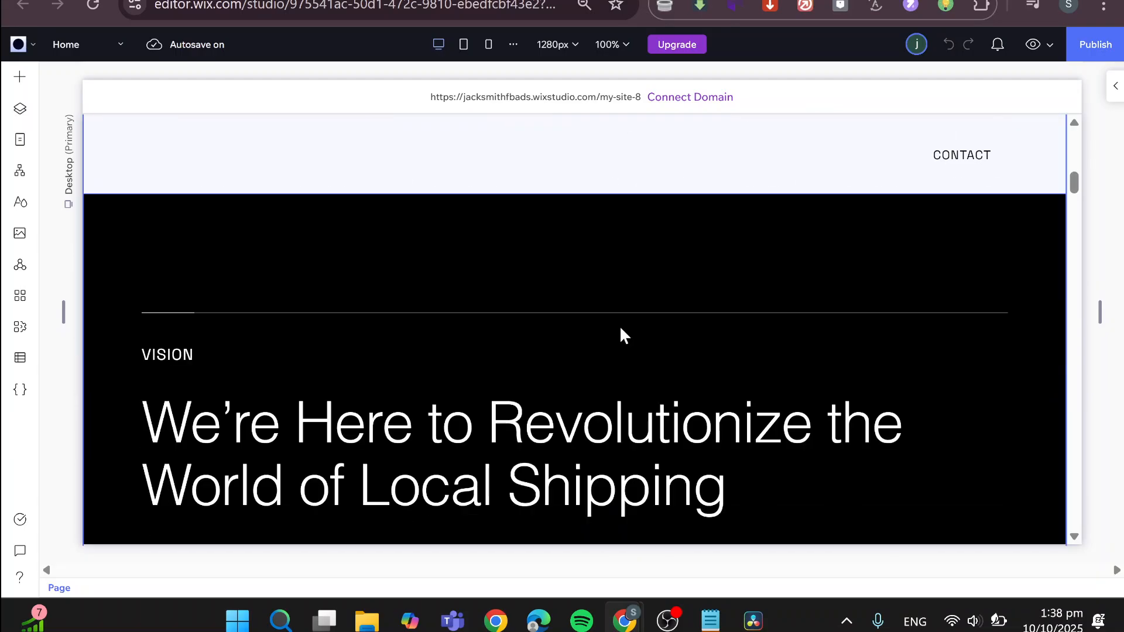
scroll(625, 326, "up", 10)
mouse_move(582, 378)
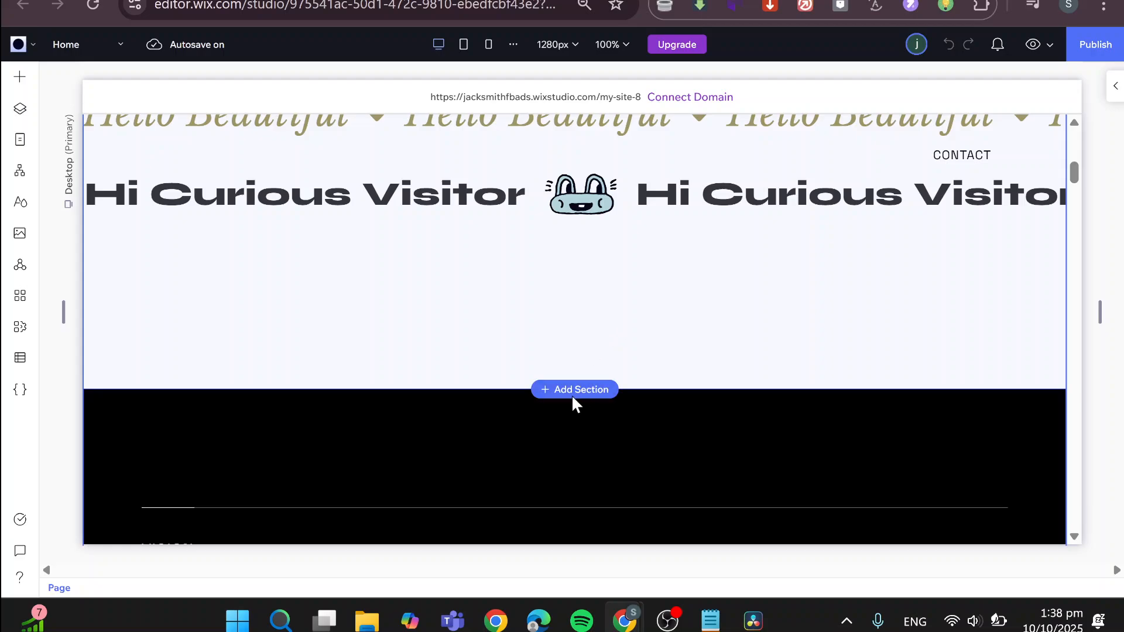
left_click(578, 391)
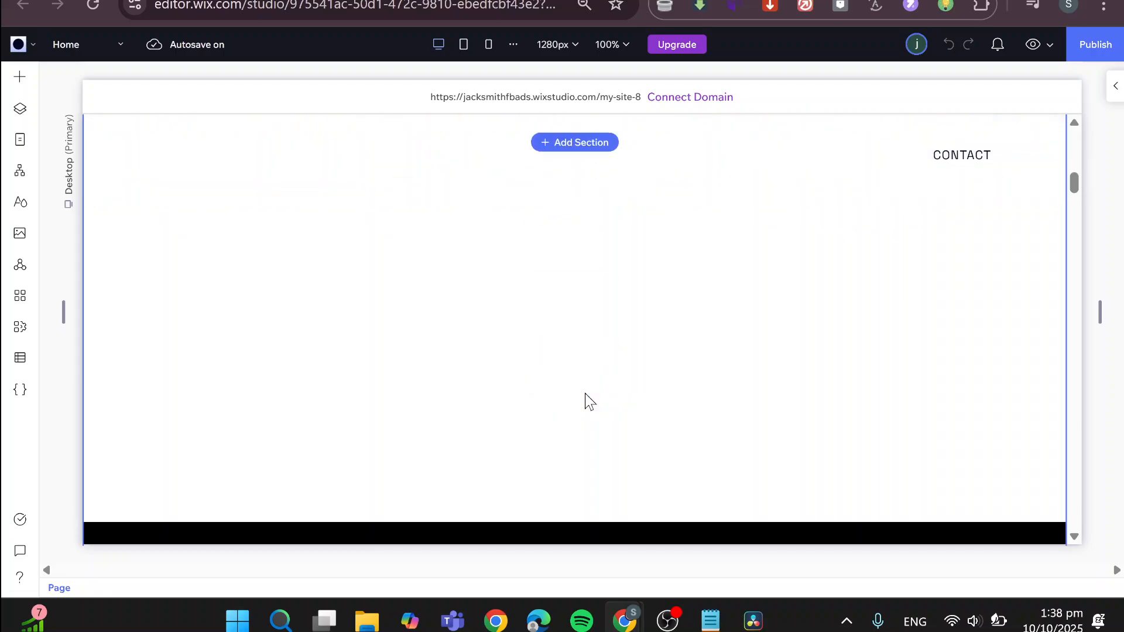
Place an image element in the new blank section and enlarge it to about 776 by 360 px.
left_click(504, 377)
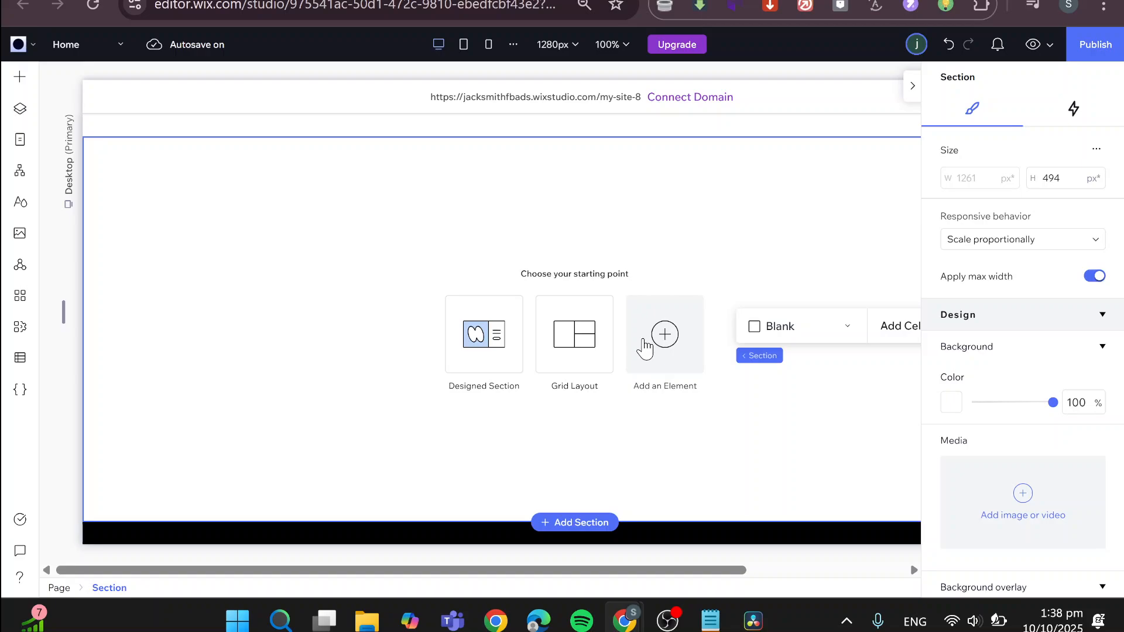
left_click(643, 350)
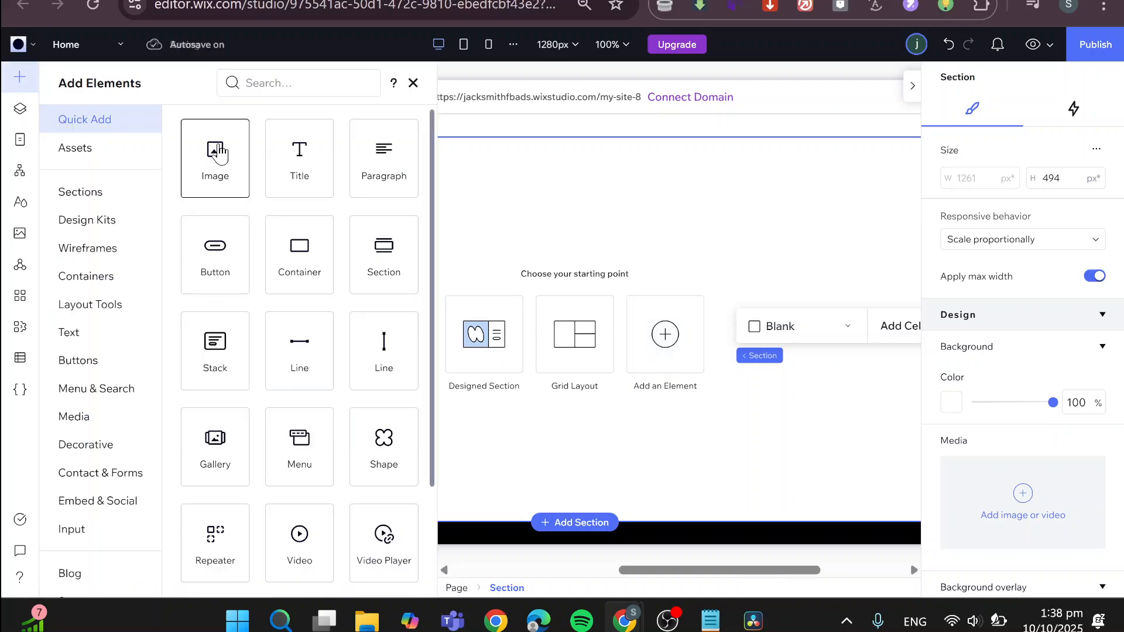
left_click_drag(215, 148, 432, 249)
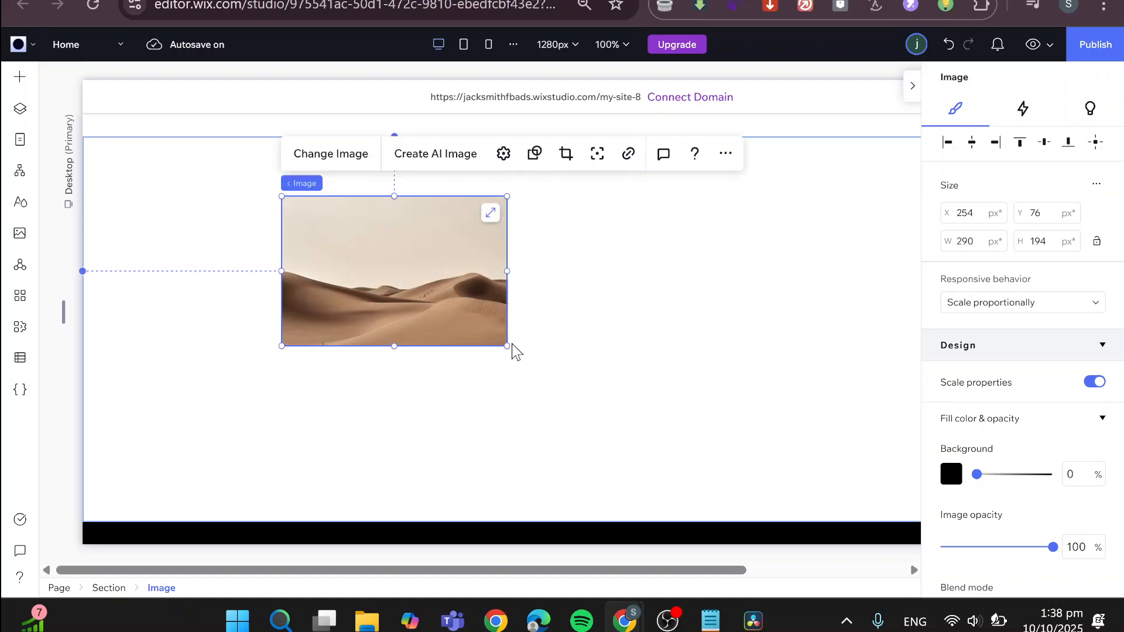
left_click_drag(513, 350, 887, 337)
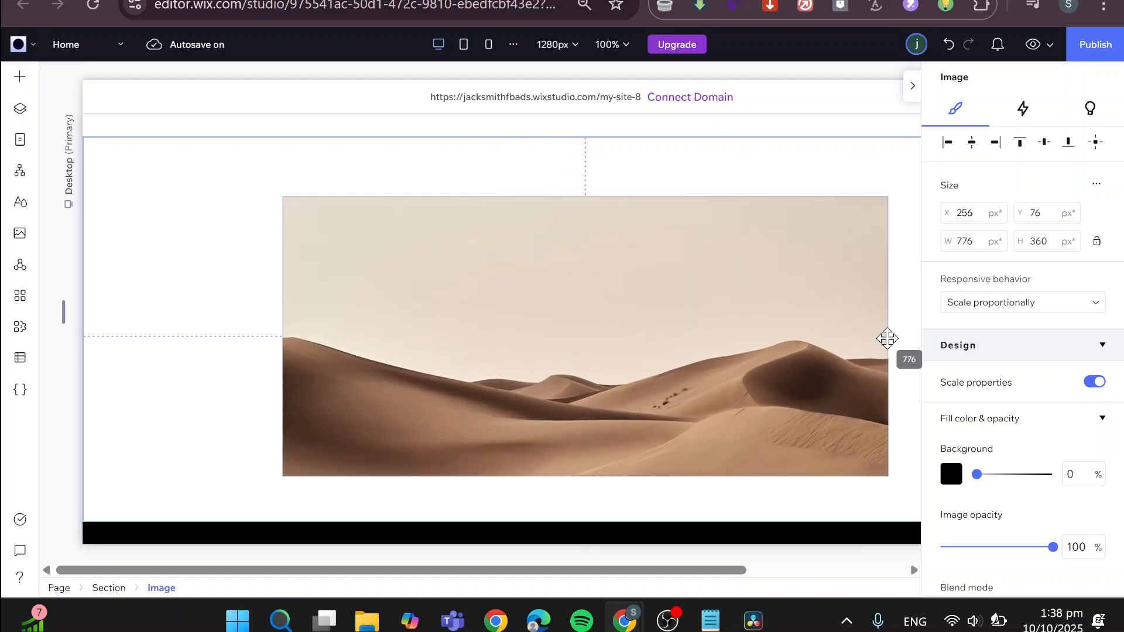
left_click(915, 87)
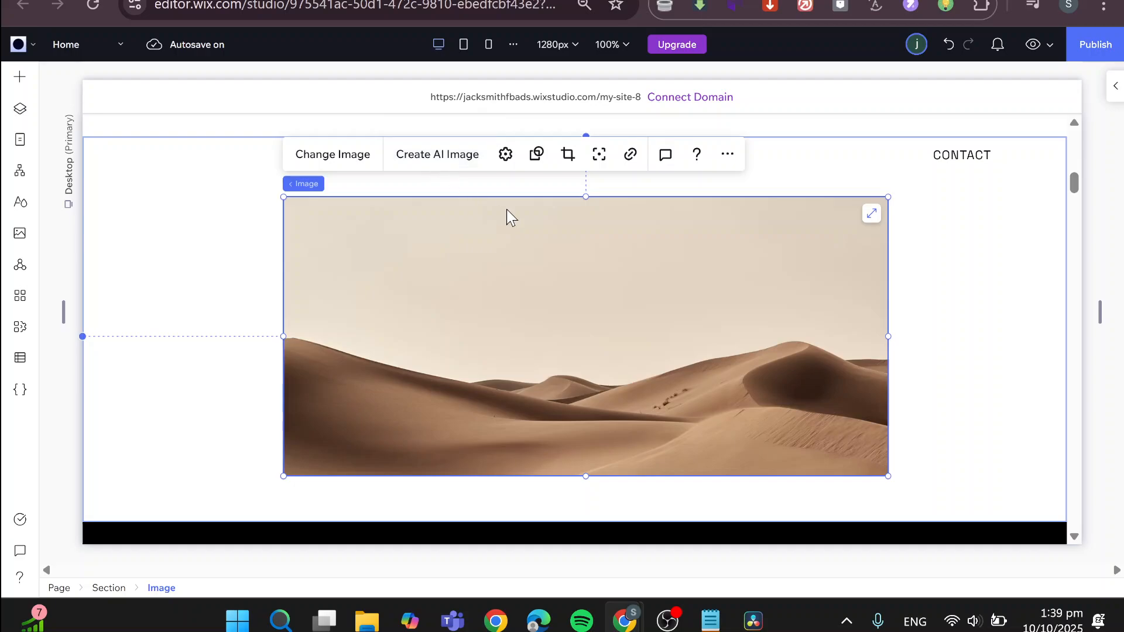
Open the AI image creator for the placed desert image, ready for a description.
left_click(442, 157)
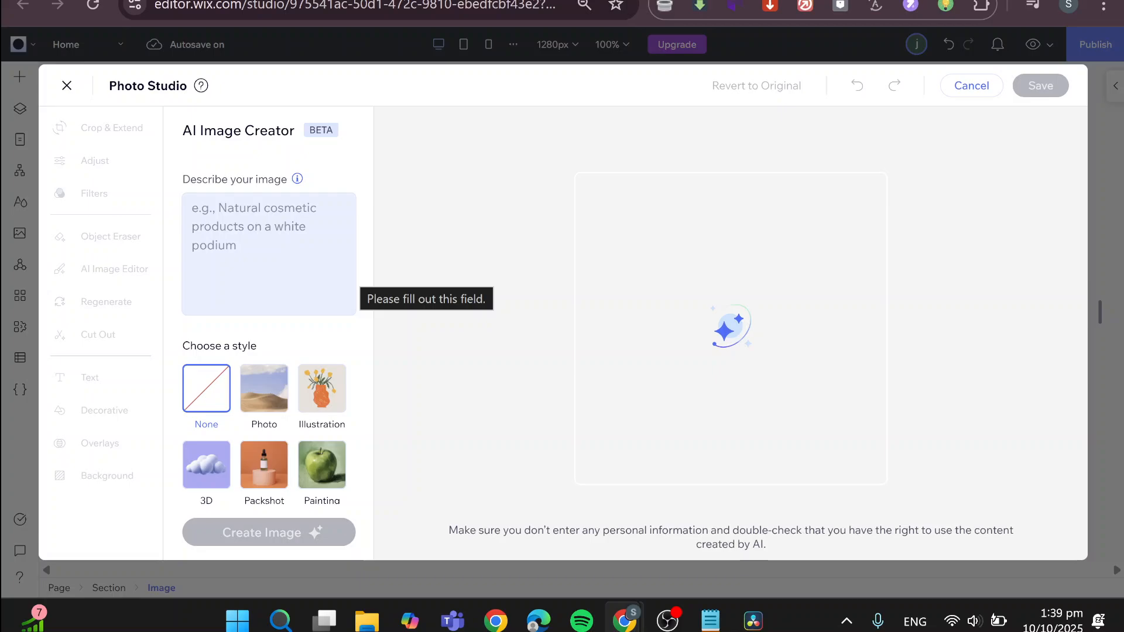
left_click(346, 271)
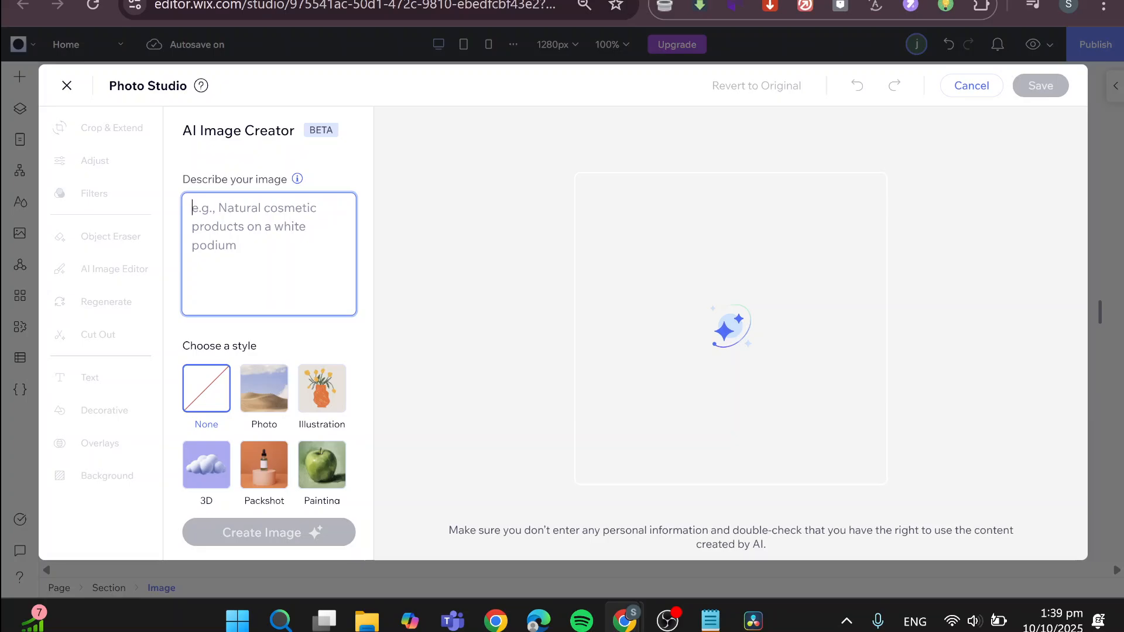
scroll(269, 334, "down", 3)
scroll(270, 334, "up", 3)
mouse_move(297, 179)
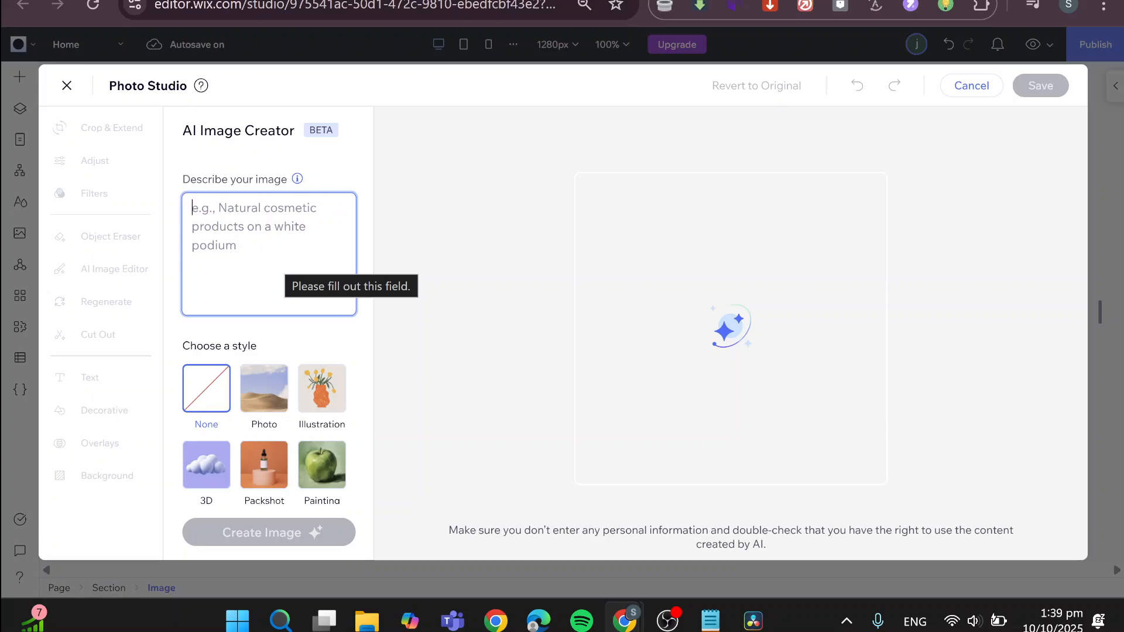
Describe the image as "New York city at night with a sign of Batman on the sky and a cat wearing batman suit.".
type("New")
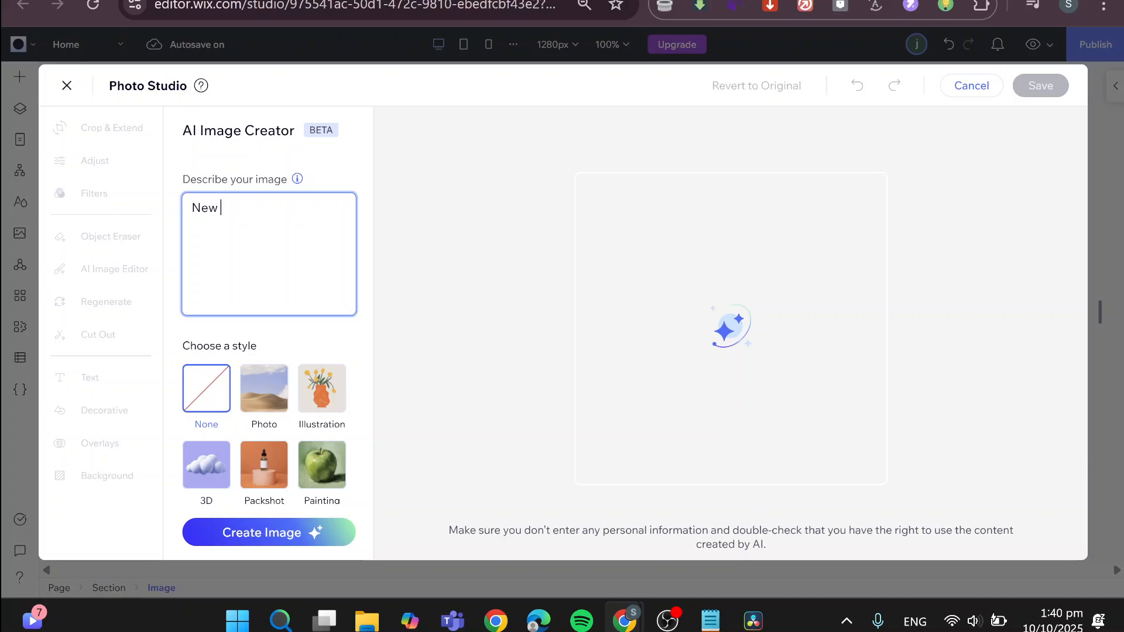
type(" Yor")
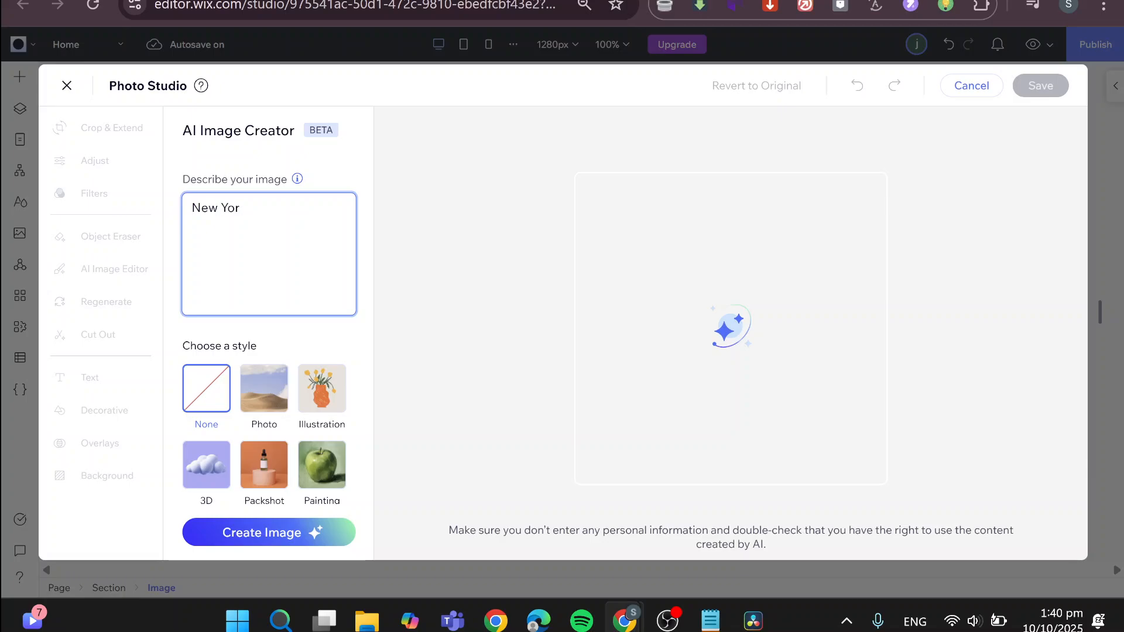
type("k city at nig")
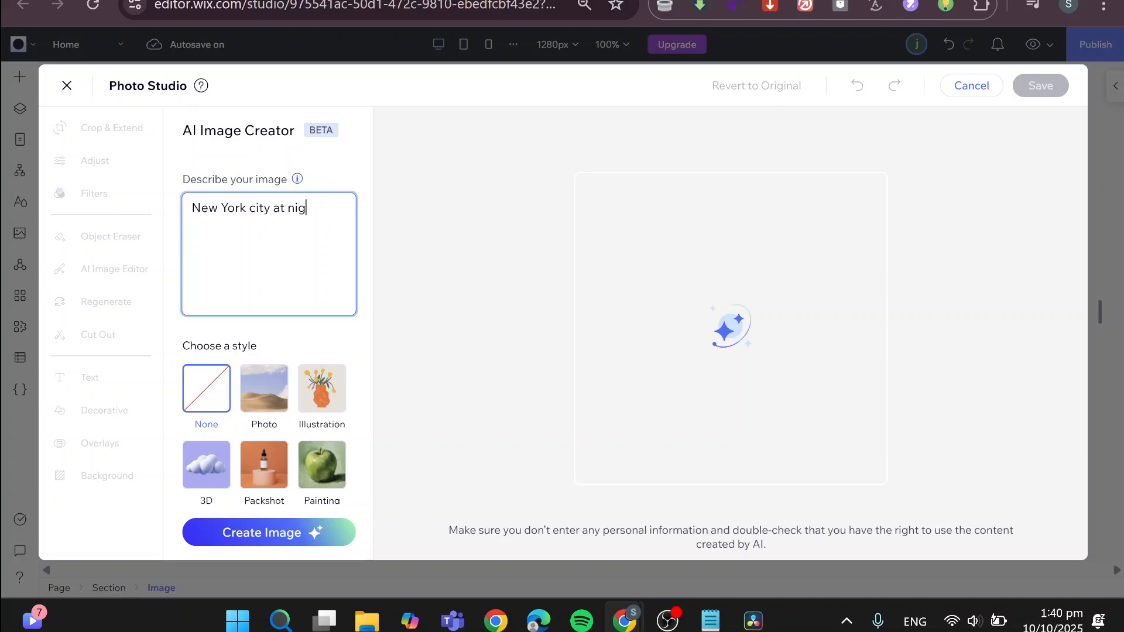
type("ht with")
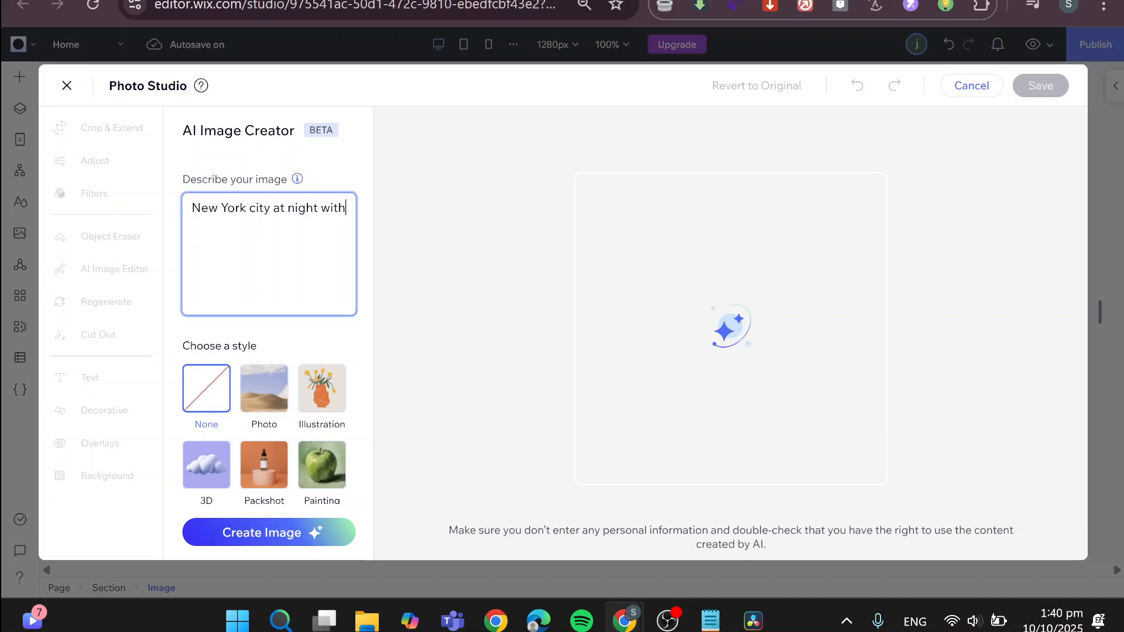
type(" a sign")
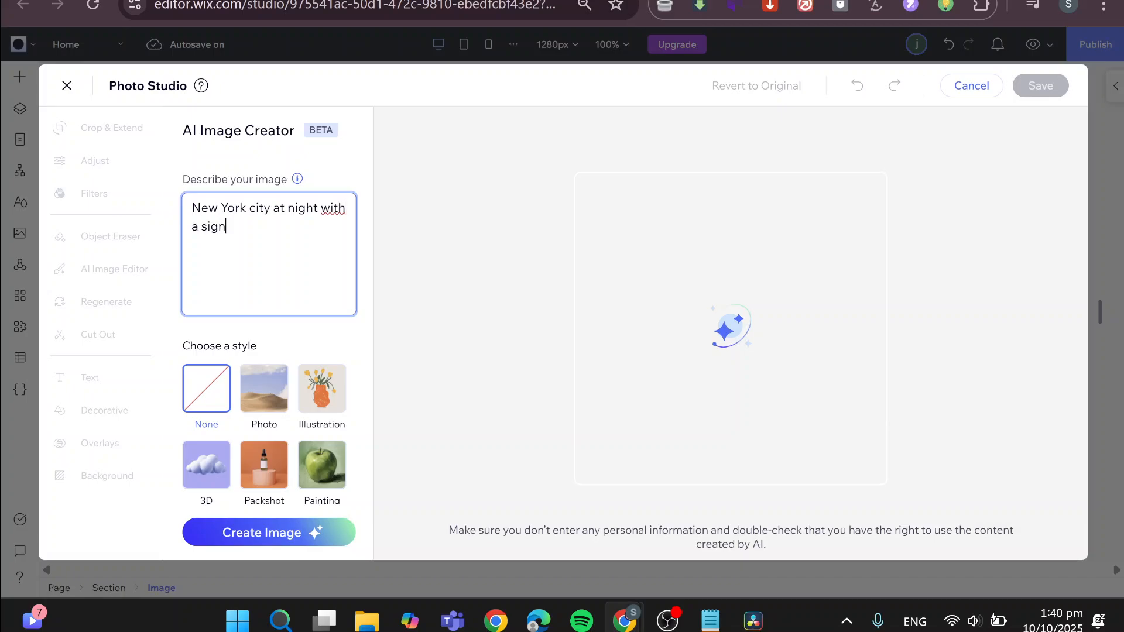
type(" of catman ")
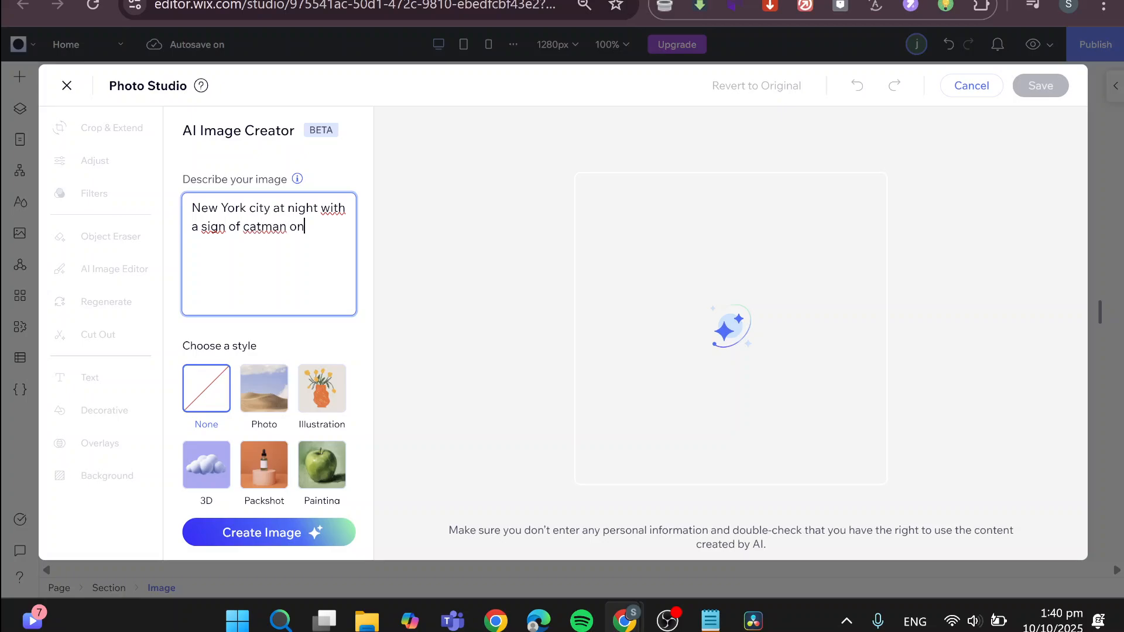
type("on the sky and a cat we")
type("ar")
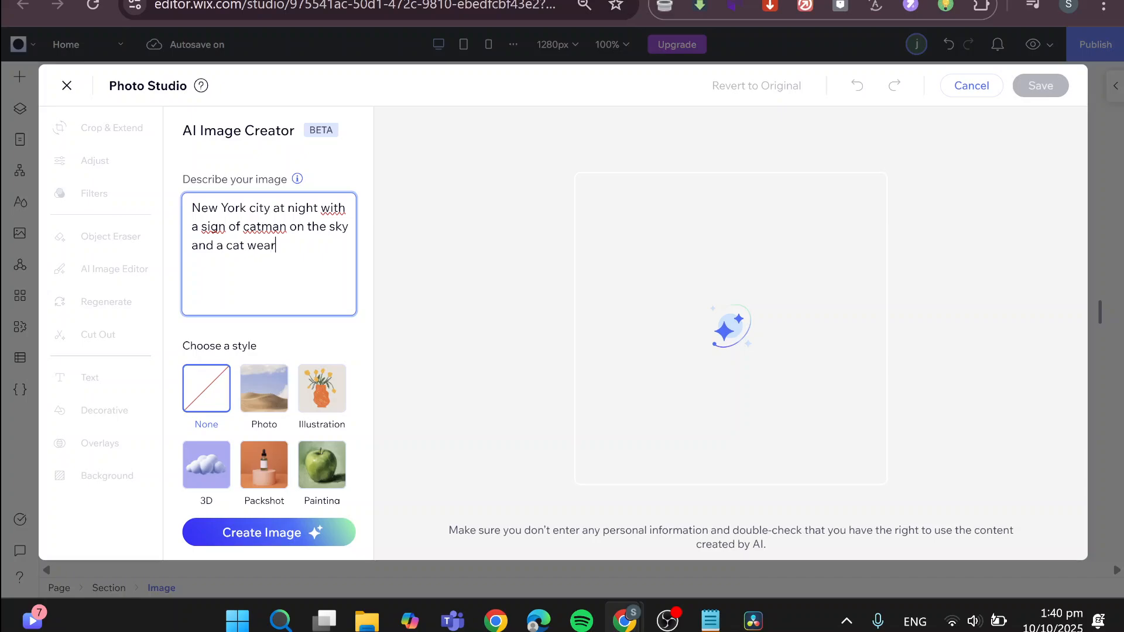
type("ing batman sy")
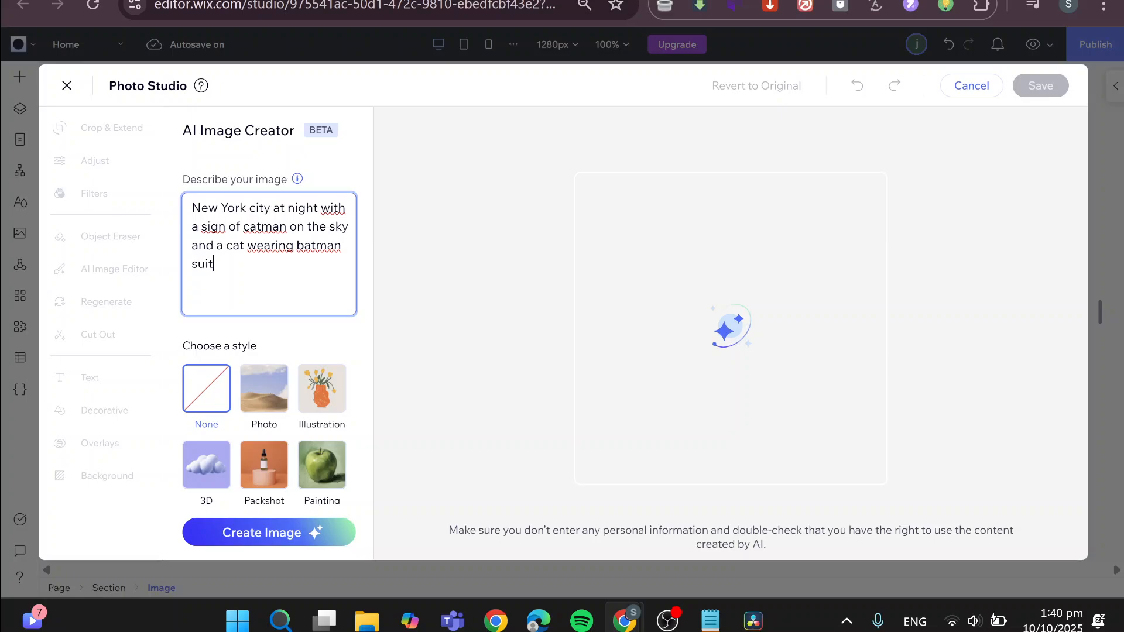
type("it.")
key("Delete")
type("B")
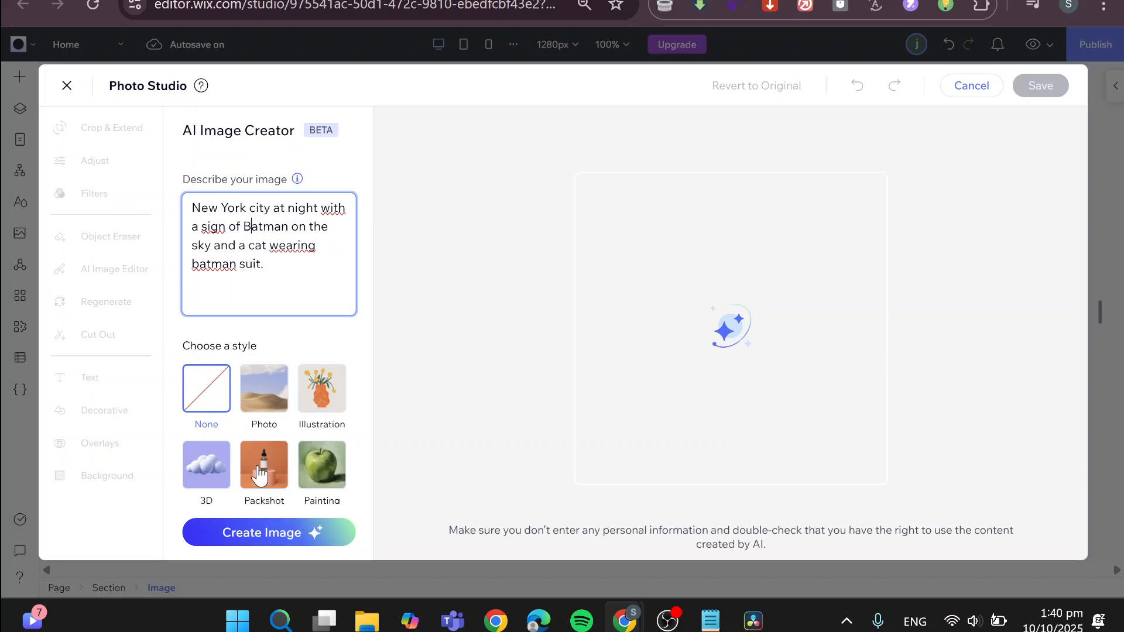
Look through the available image styles and choose Photo for the AI image.
scroll(290, 331, "down", 2)
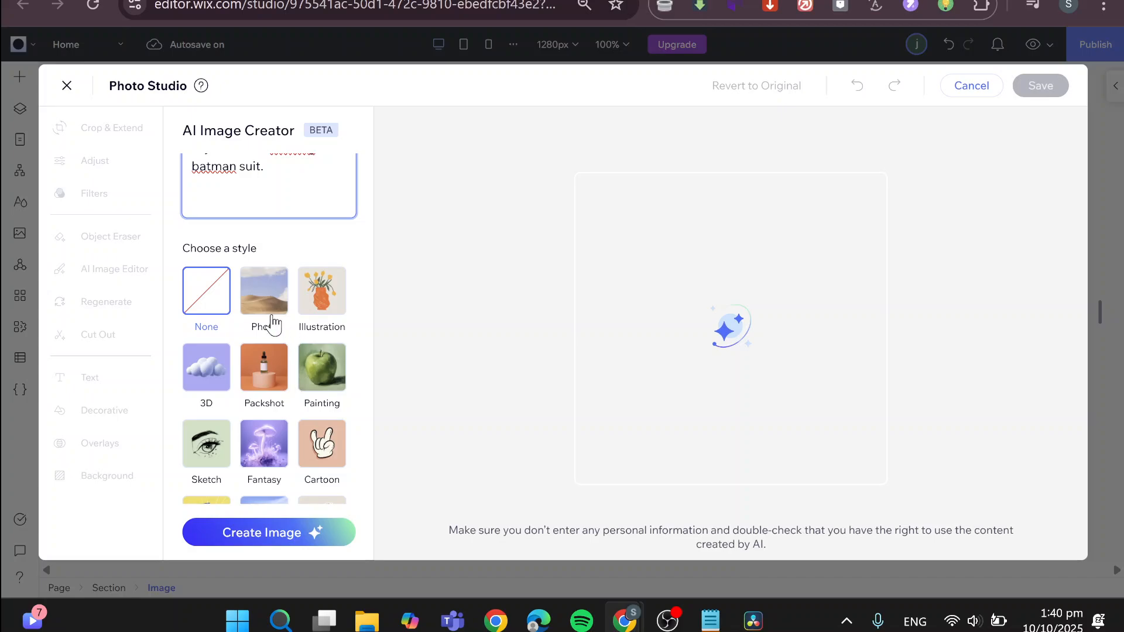
scroll(266, 322, "up", 2)
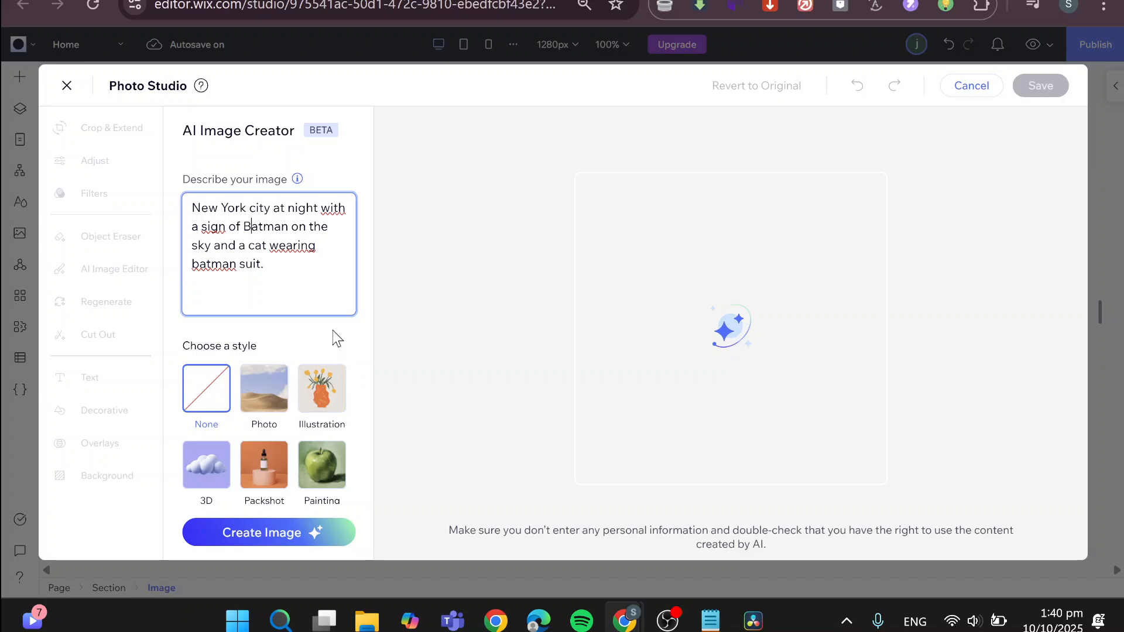
left_click(278, 387)
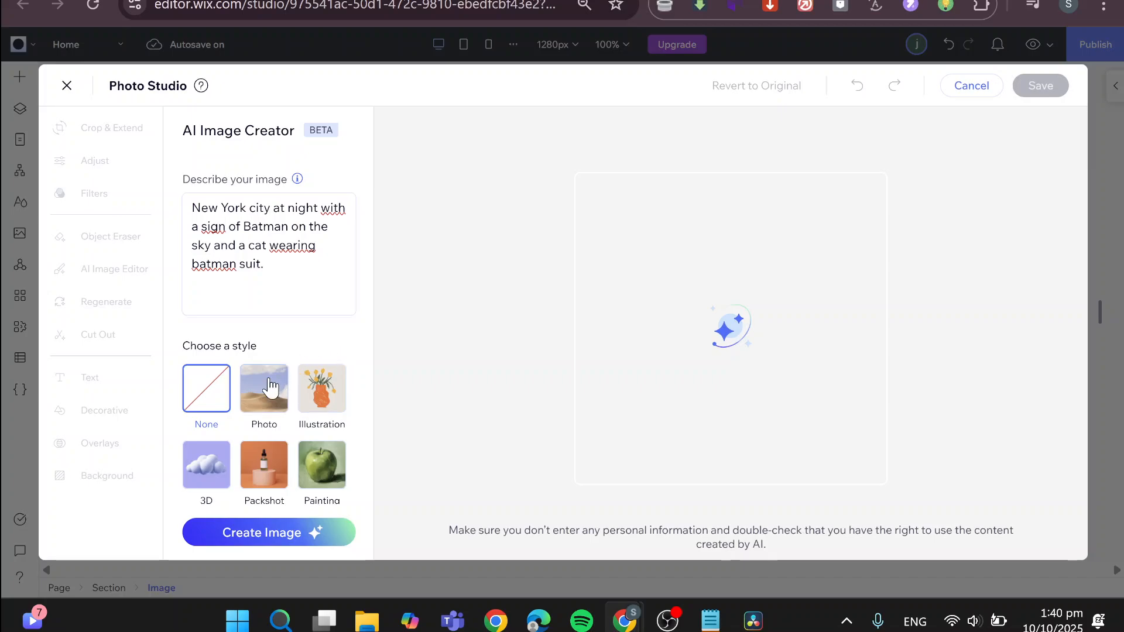
scroll(278, 387, "down", 2)
left_click(322, 301)
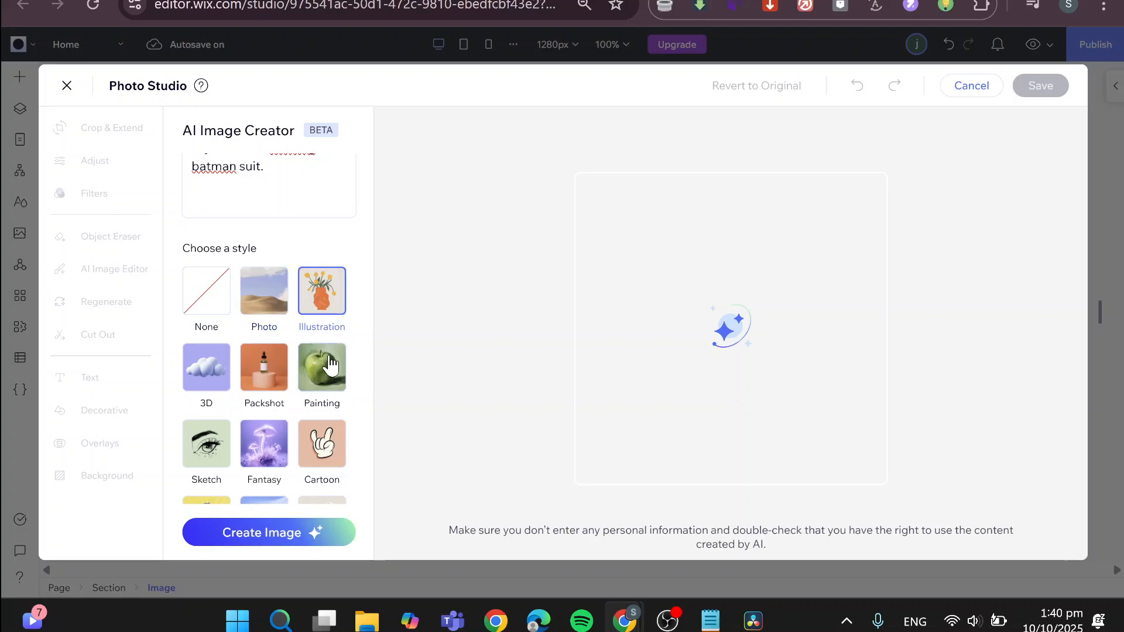
scroll(312, 364, "down", 2)
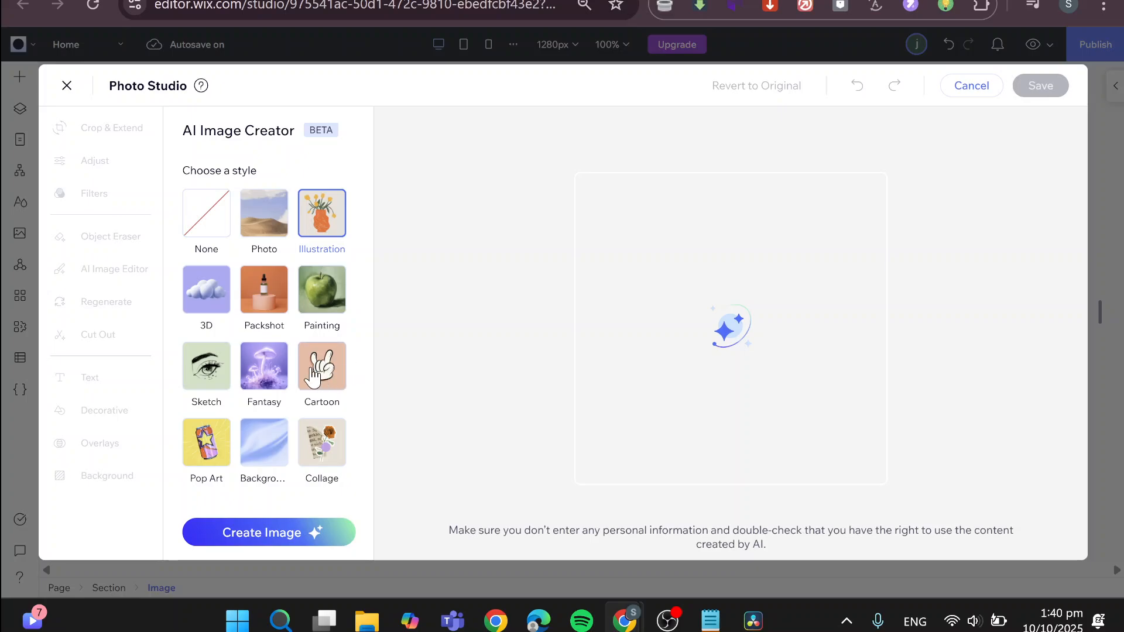
scroll(313, 378, "up", 2)
left_click(266, 325)
scroll(281, 414, "down", 2)
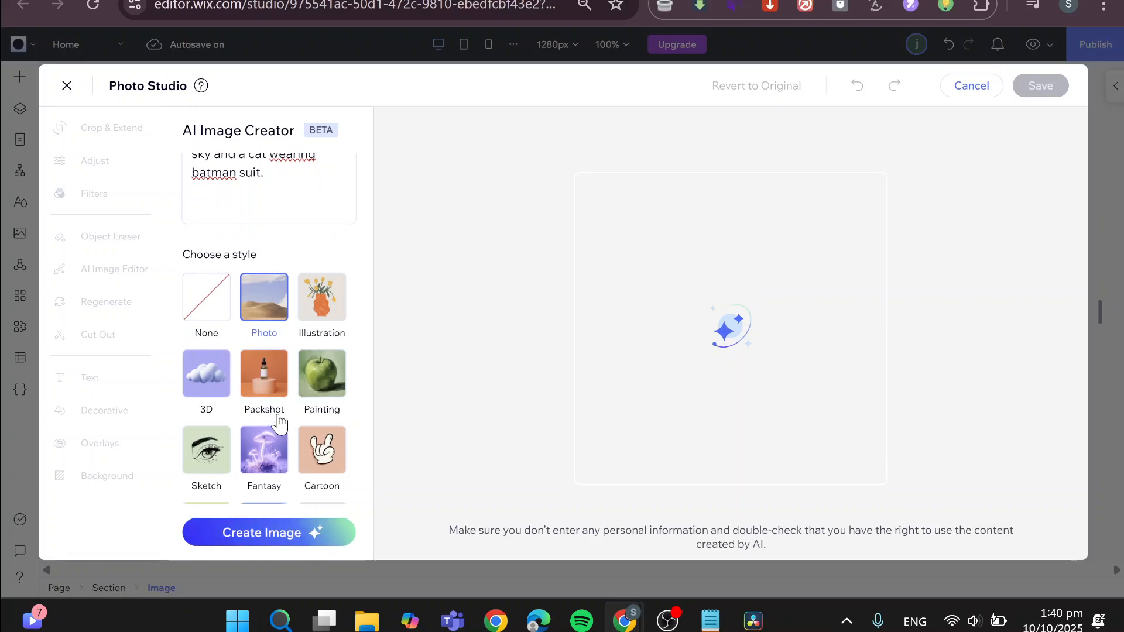
Generate the described image in the Photo style and review the result.
left_click(298, 534)
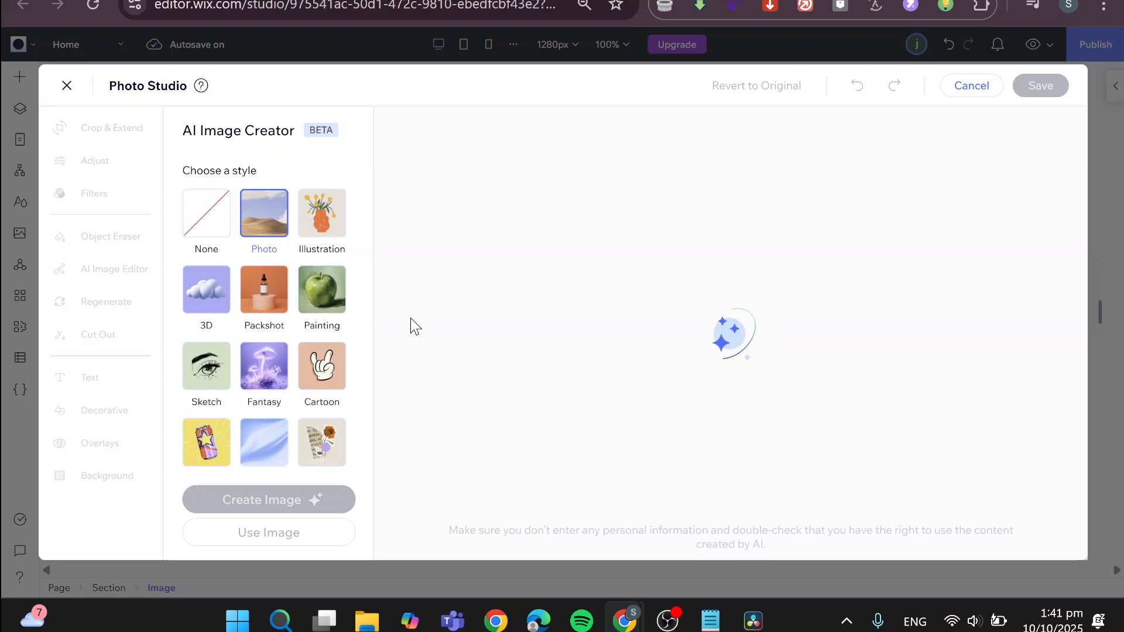
scroll(332, 335, "up", 3)
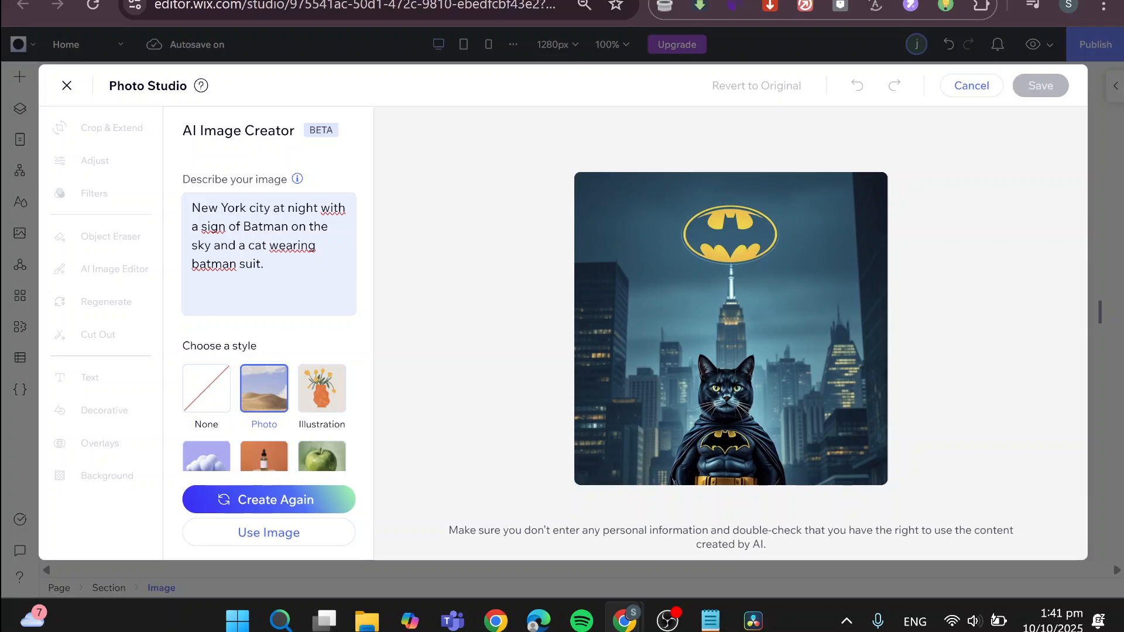
mouse_move(702, 377)
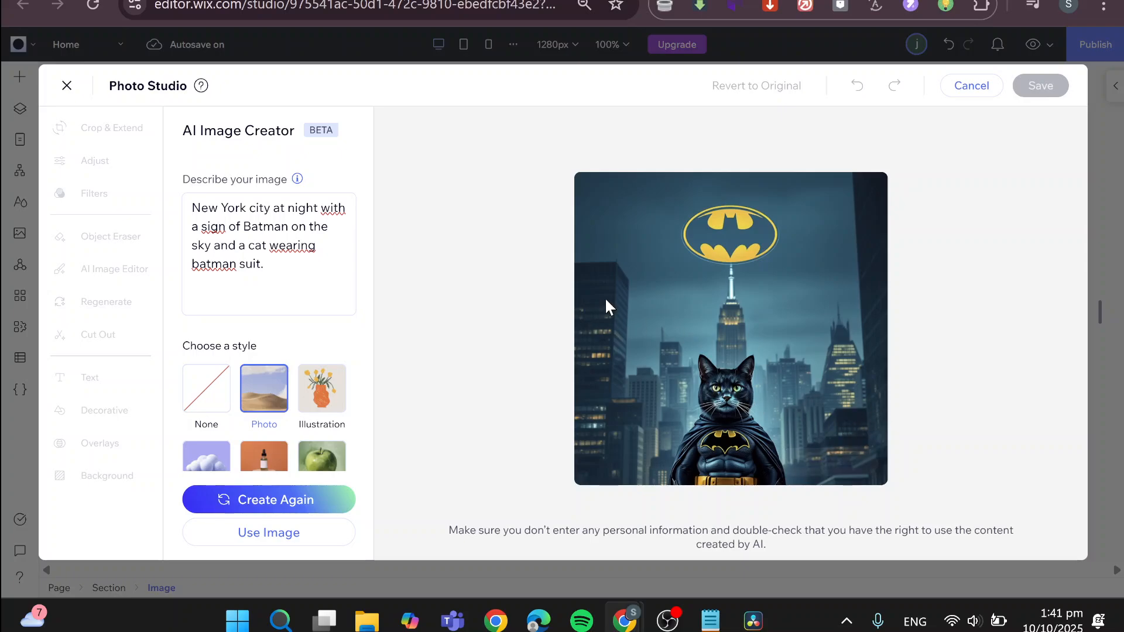
Switch the image style to Cartoon and generate the image again from the same description.
scroll(283, 344, "down", 3)
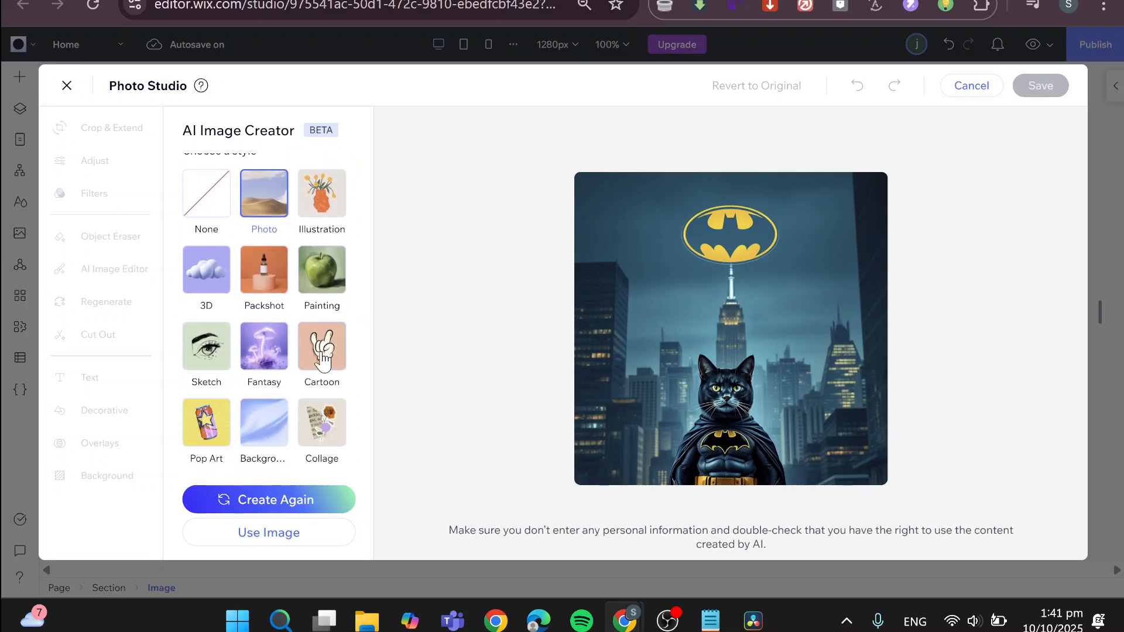
left_click(337, 346)
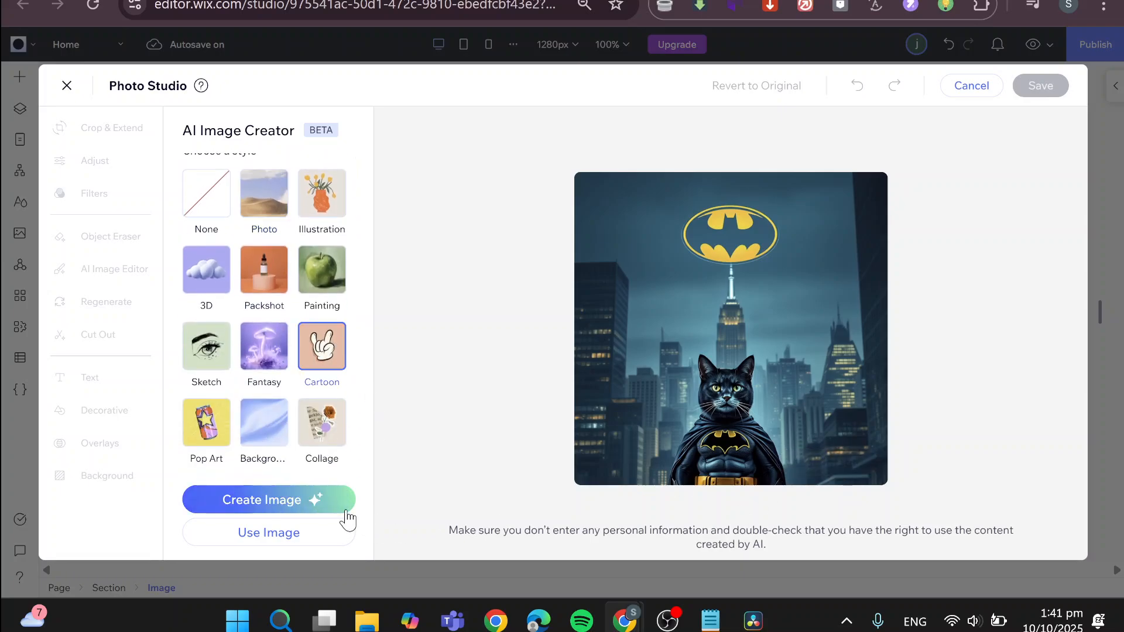
left_click(314, 502)
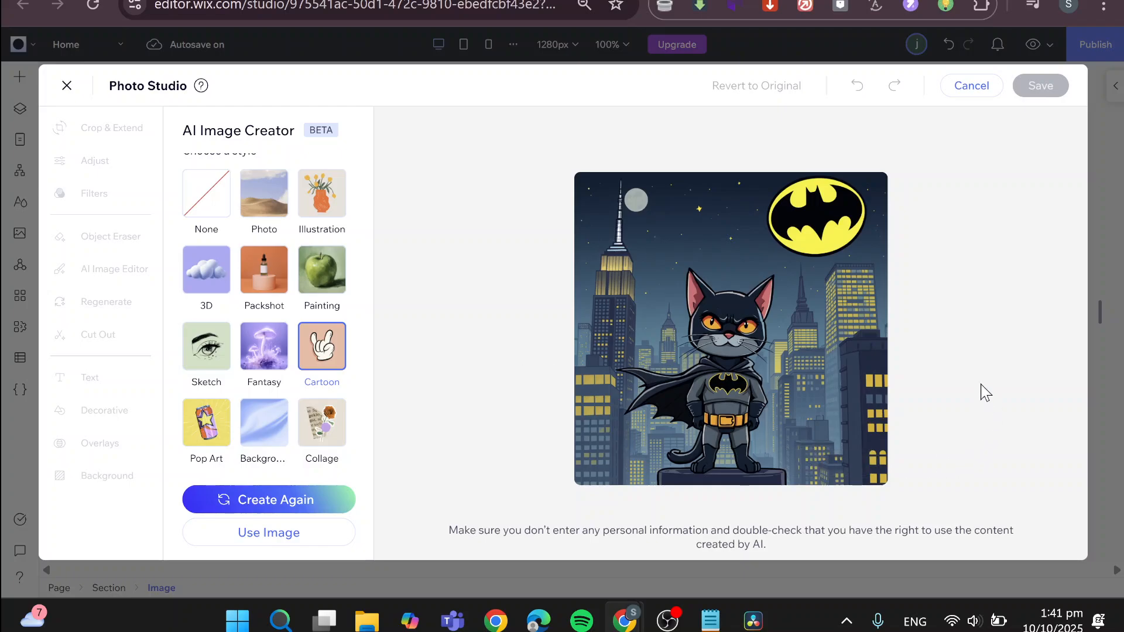
mouse_move(801, 365)
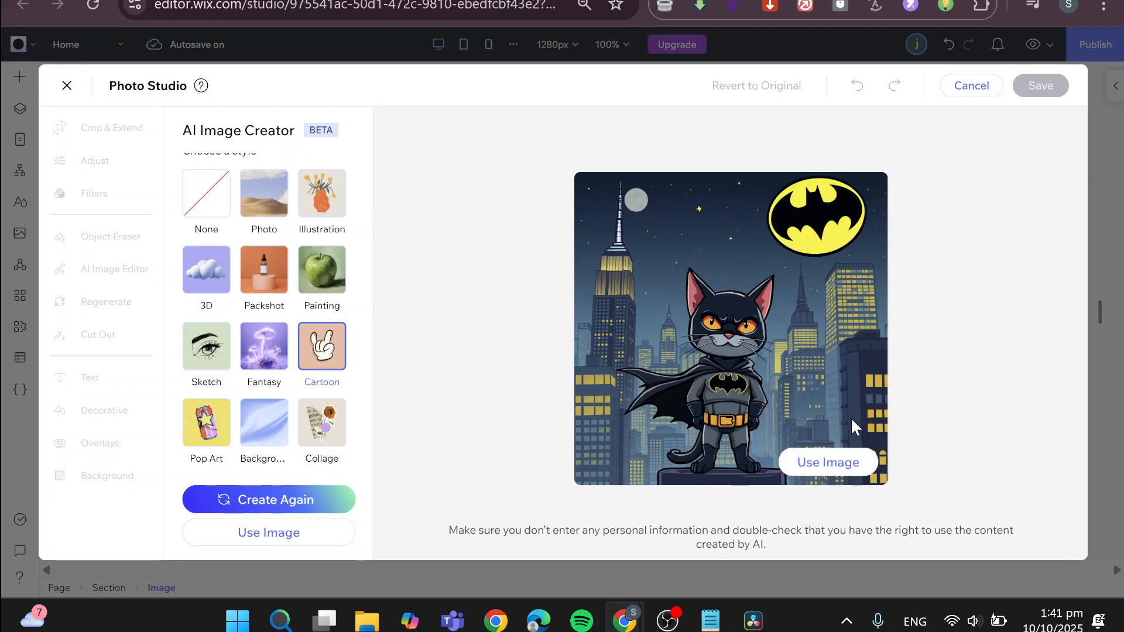
Use the generated cartoon image, look at the Extend and Crop options, and save it uncropped to the page.
left_click(859, 463)
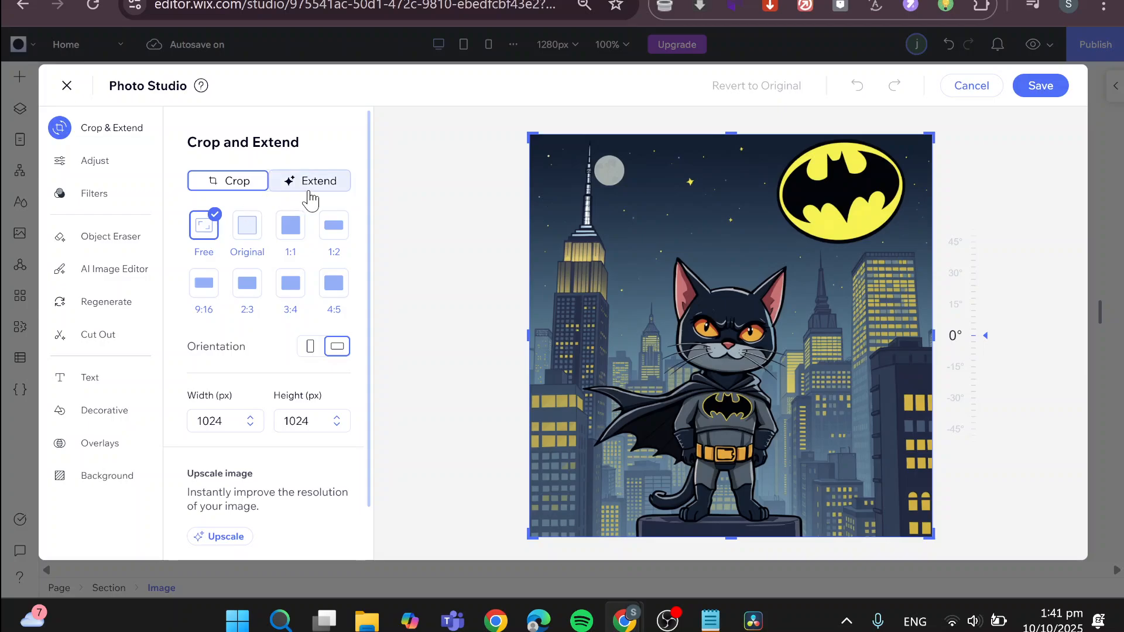
left_click(338, 186)
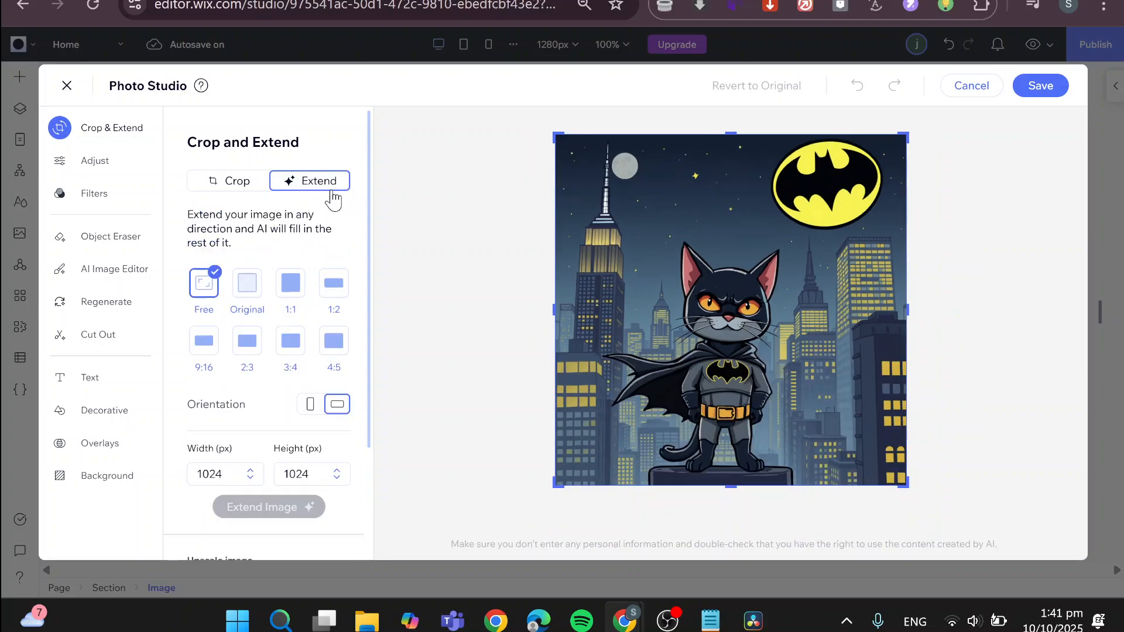
left_click(246, 186)
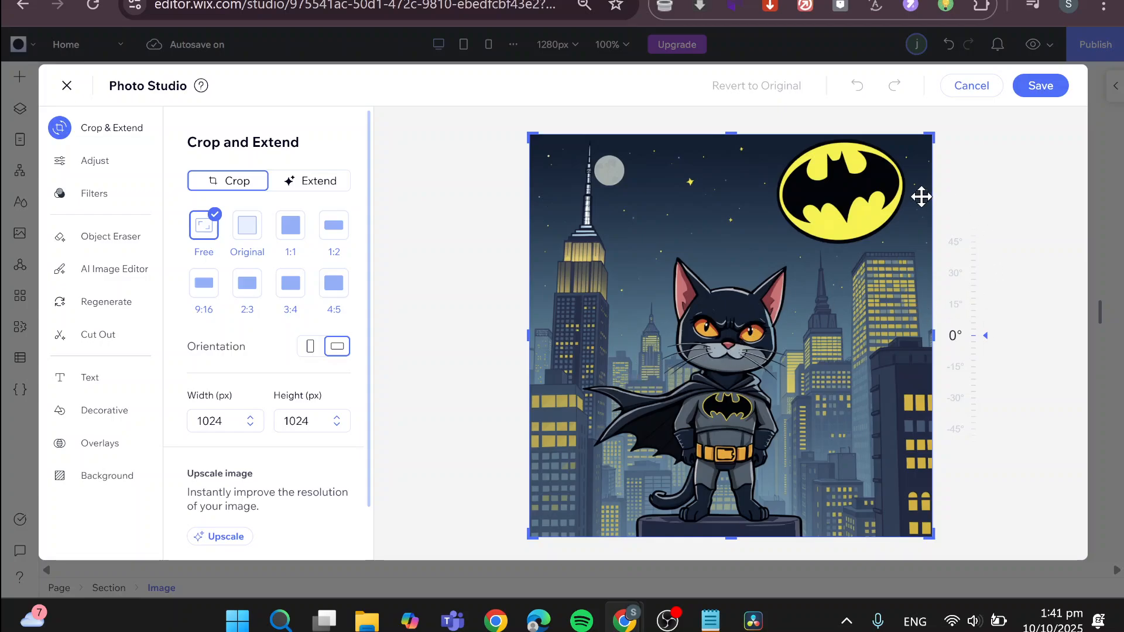
left_click(1053, 93)
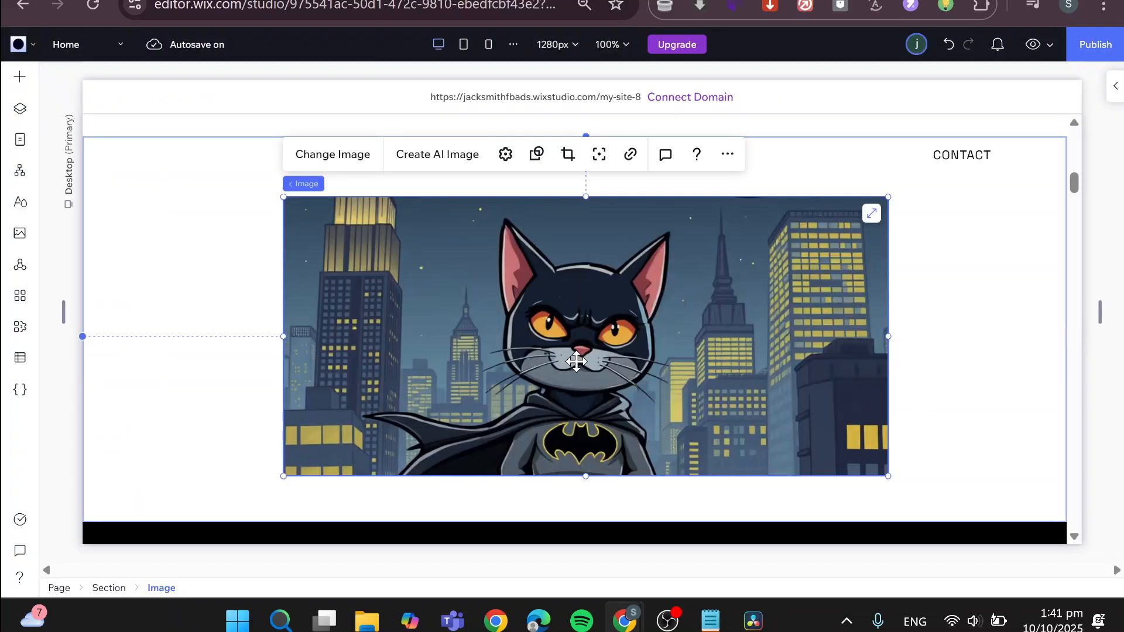
Make the cartoon cat image in the section slightly taller and fine-tune its size from the upper-right corner.
scroll(576, 363, "down", 3)
left_click_drag(586, 281, 612, 295)
scroll(779, 261, "up", 3)
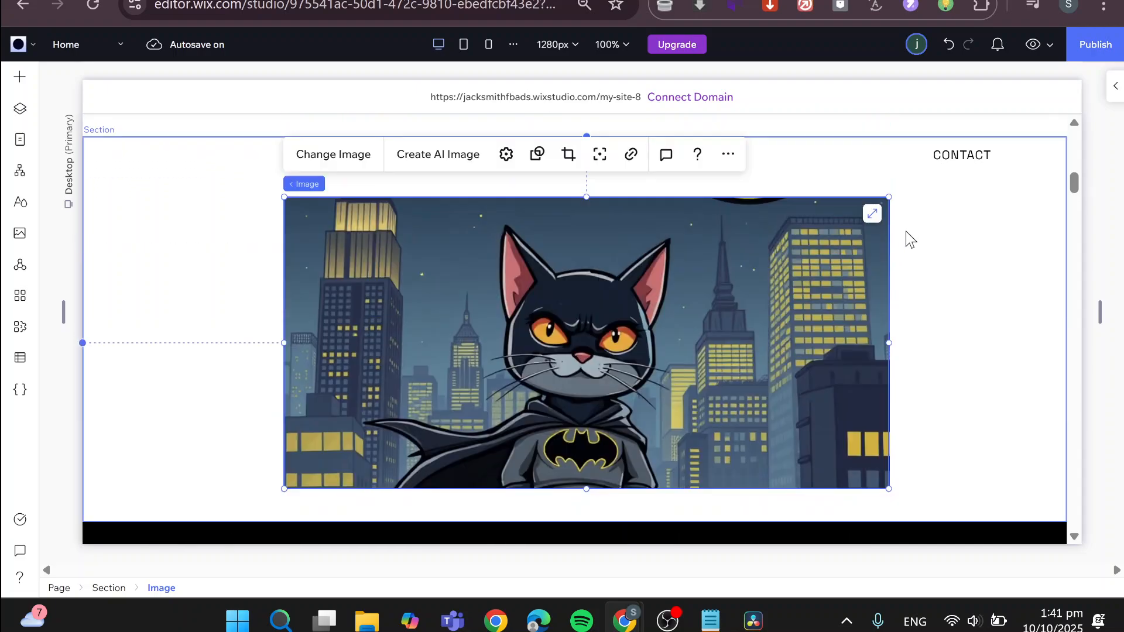
mouse_move(888, 198)
left_mouse_down()
mouse_move(934, 156)
mouse_move(878, 187)
left_mouse_up()
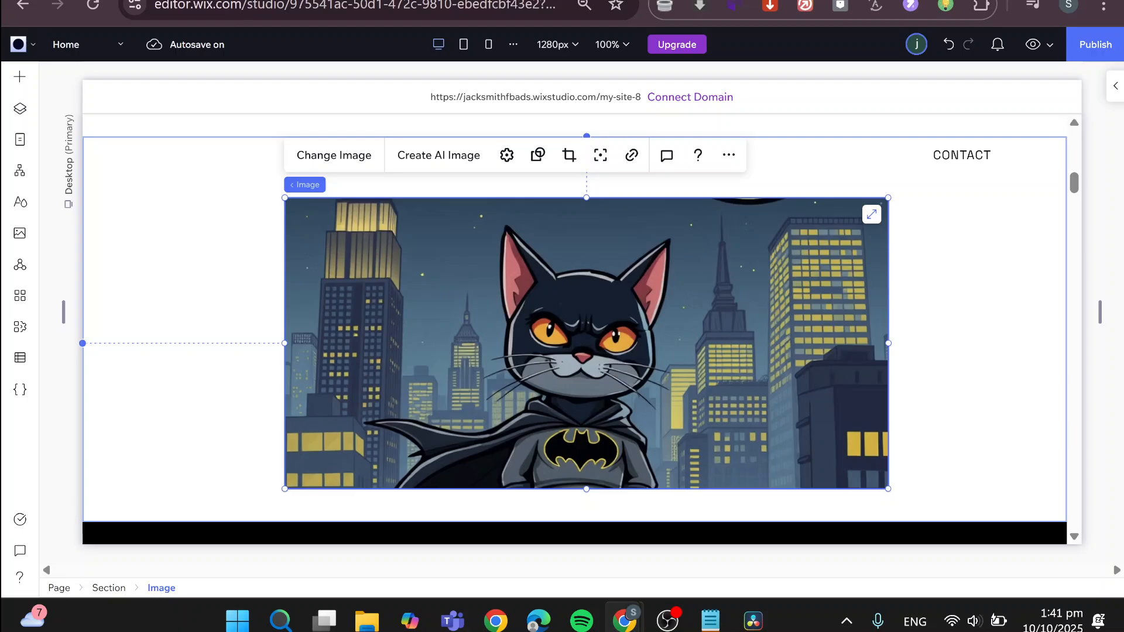